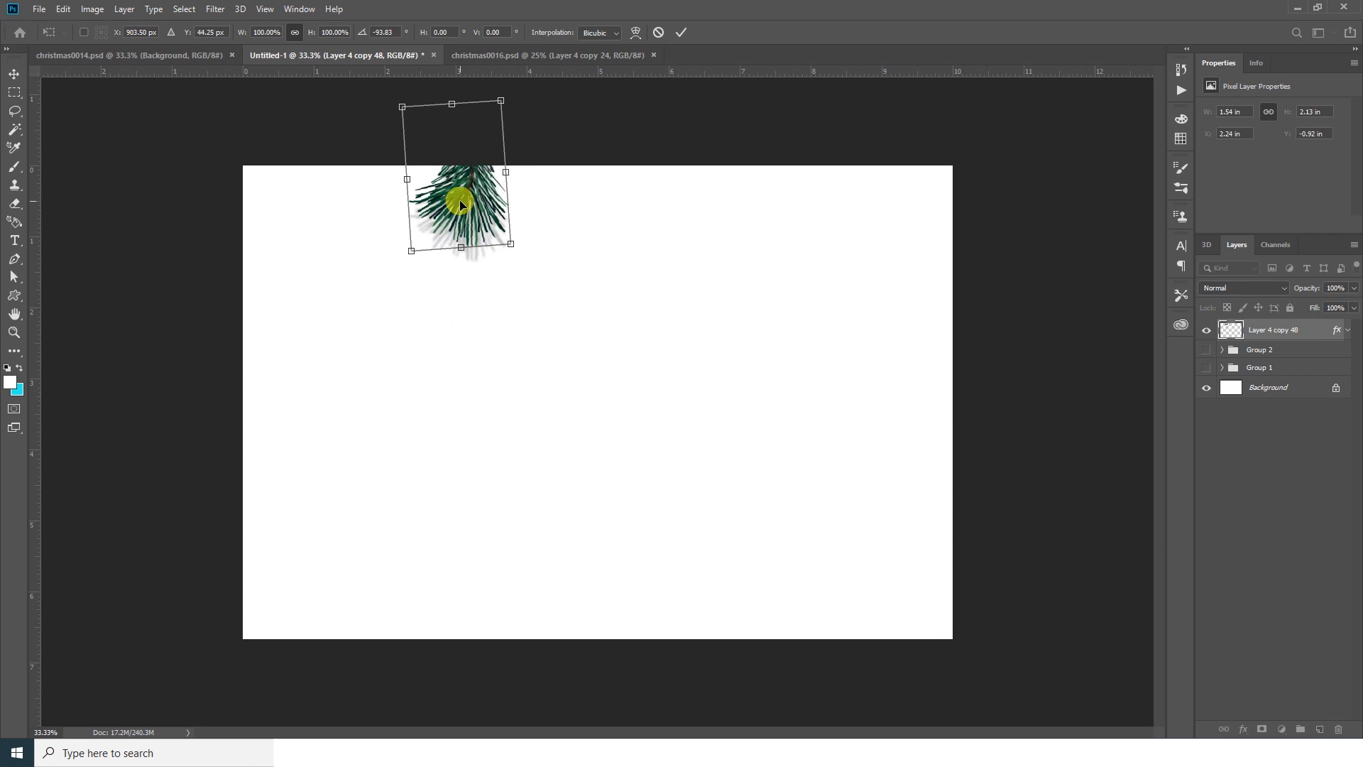
Step: Commit the rotated pine branch and arrange copies of it along the canvas's top edge and both side edges
key("Return")
left_click_drag(460, 204, 317, 217)
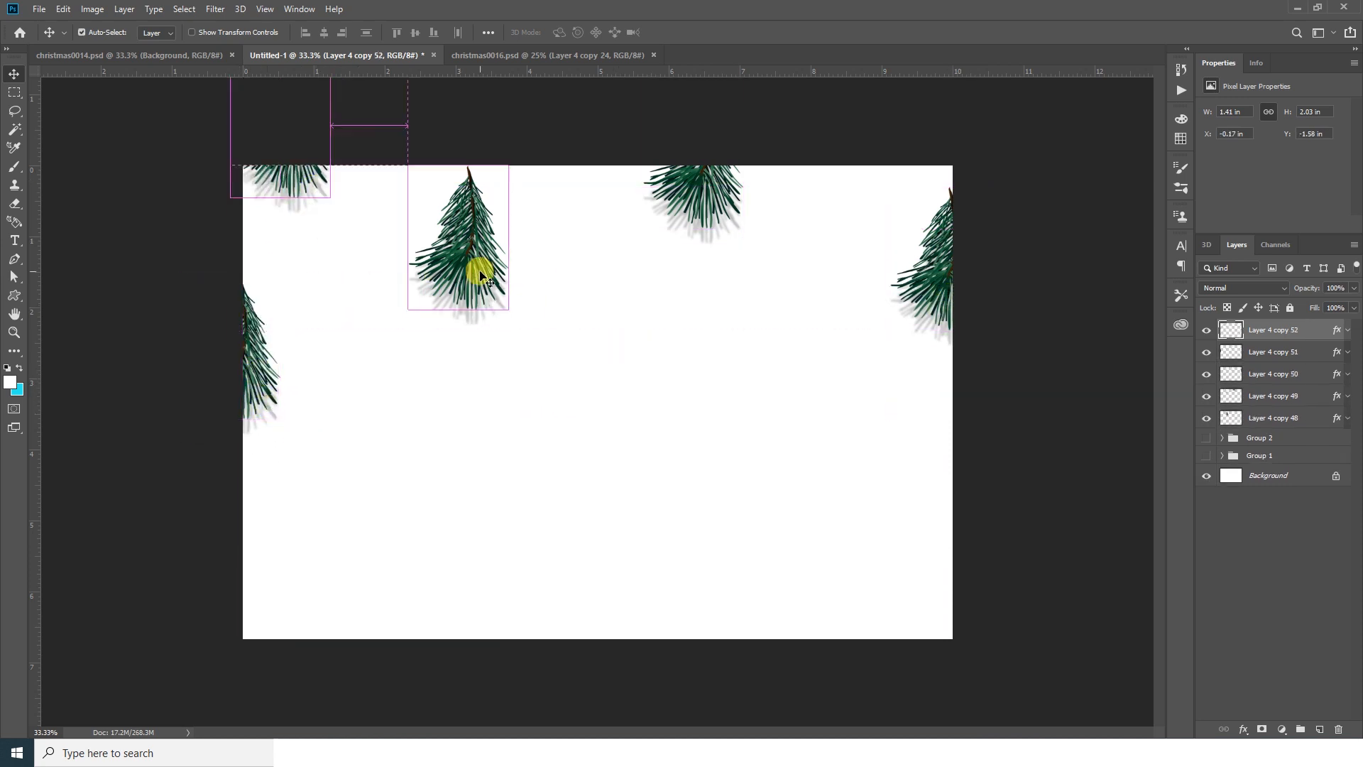
left_click_drag(480, 275, 816, 174, "ctrl+alt")
left_click(706, 207, "ctrl")
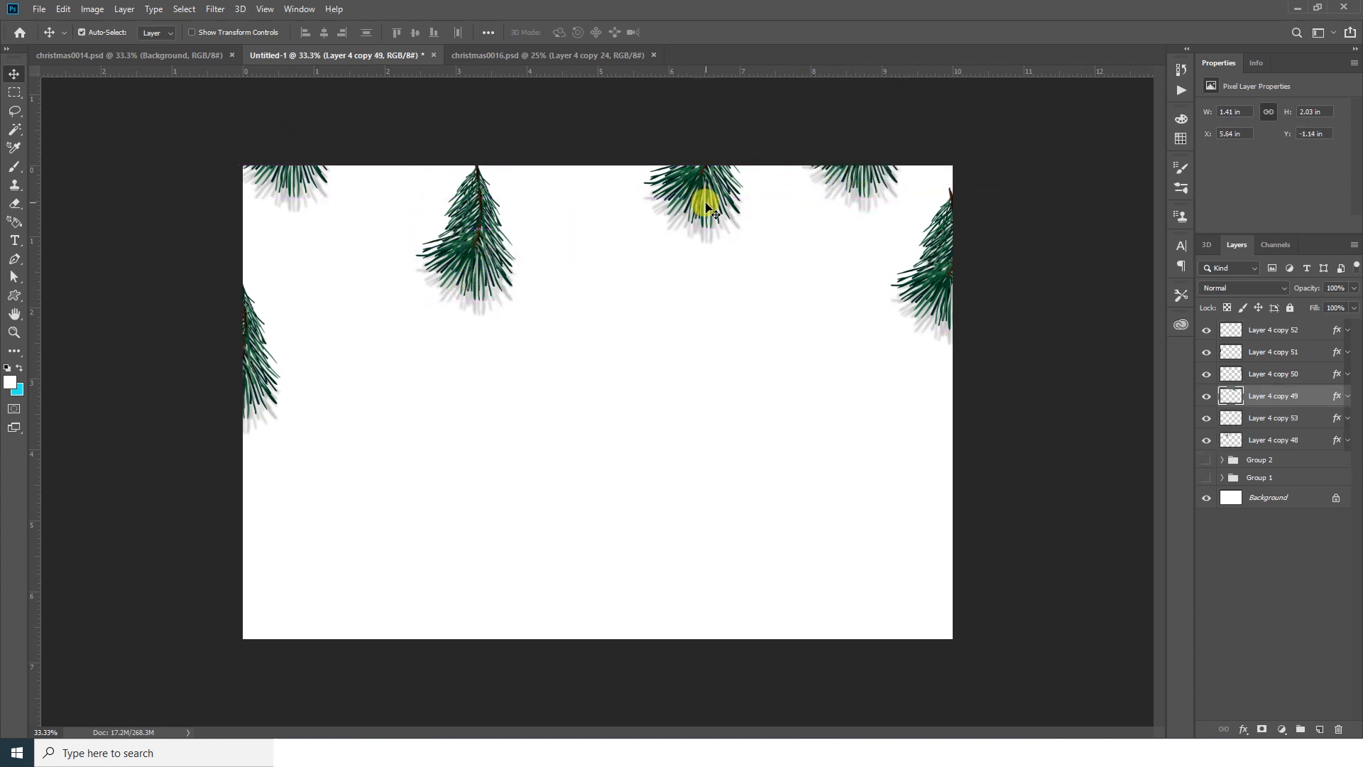
left_click_drag(706, 207, 680, 190, "ctrl")
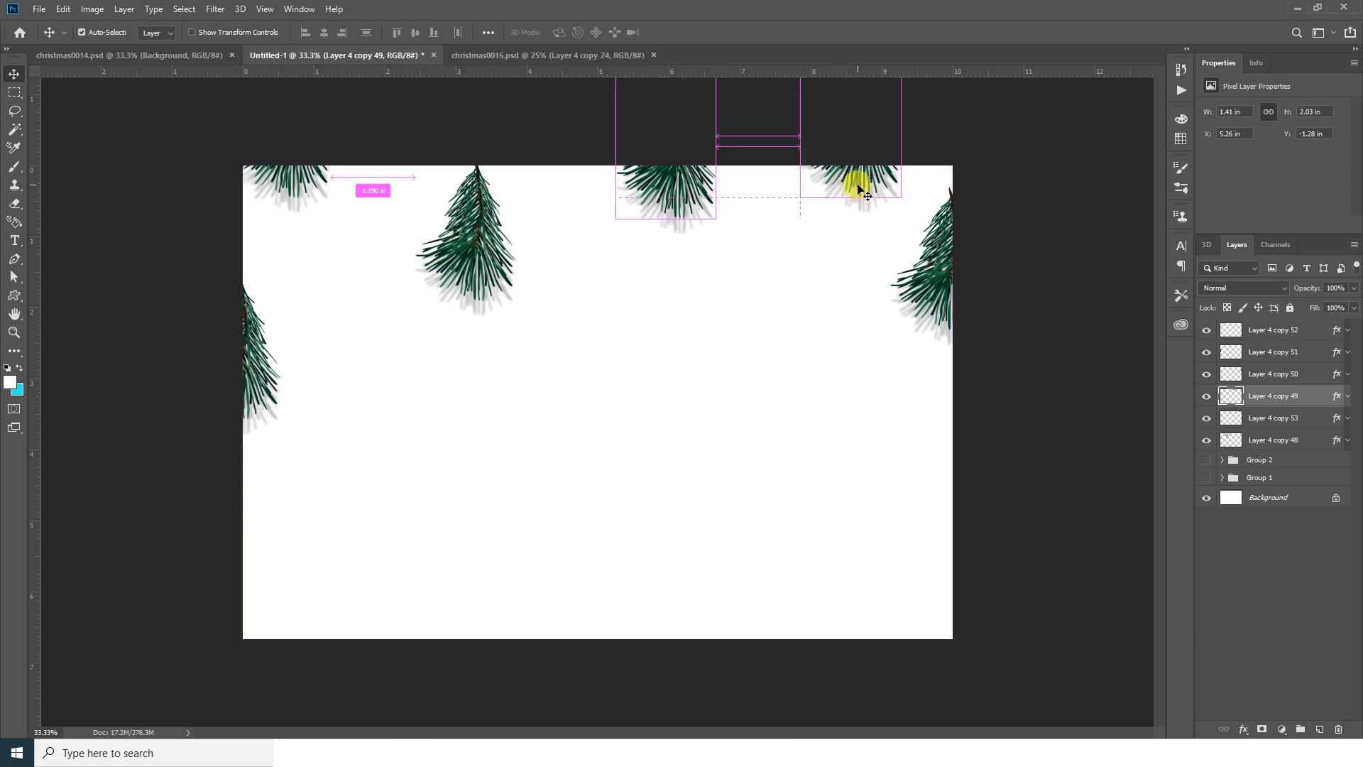
Step: Rotate the right-edge pine branch to point inward and lower it to about 1.5 in from the canvas's top
left_click(936, 272)
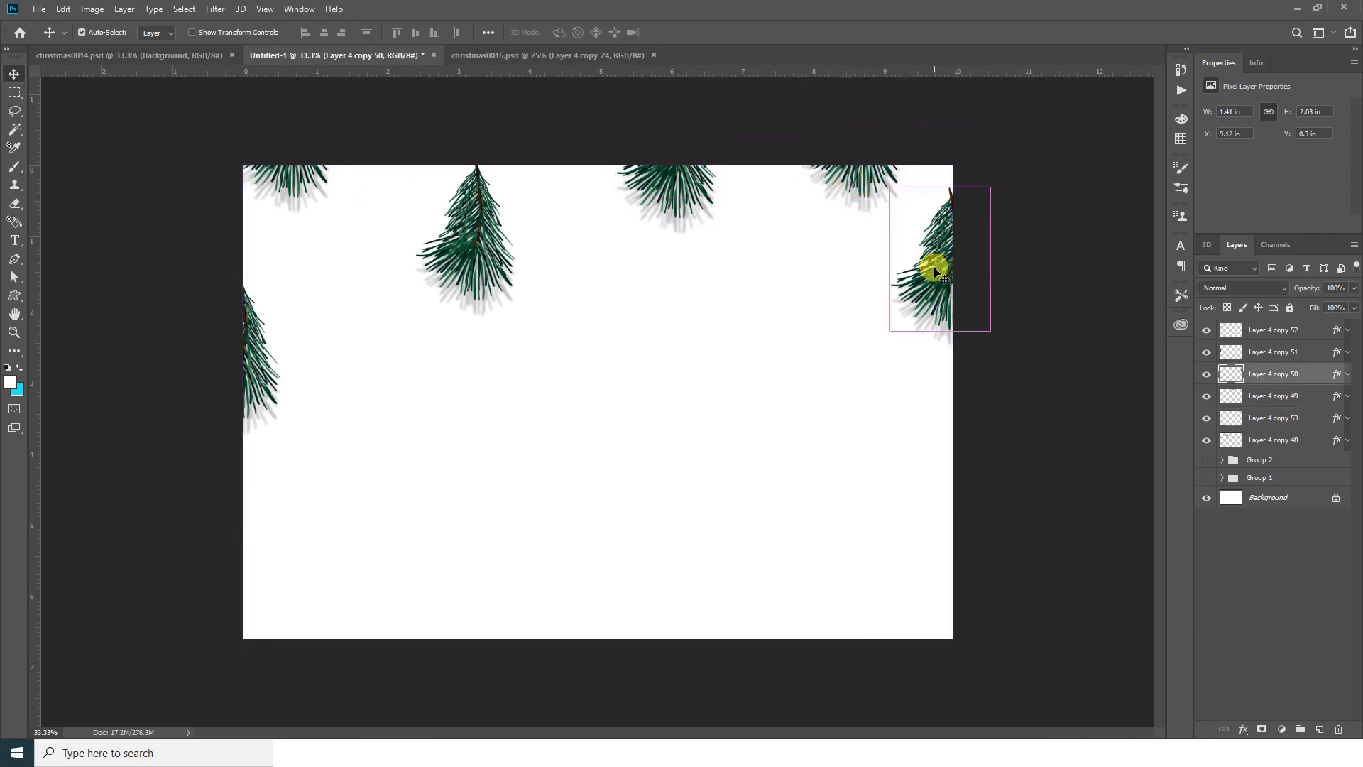
key("ctrl+t")
left_click_drag(1006, 213, 918, 340)
left_click_drag(1025, 343, 1031, 309)
key("Return")
Step: Move the rightmost top-edge branch closer to the corner and shift the other two full top branches slightly down and right
left_click(861, 176, "ctrl")
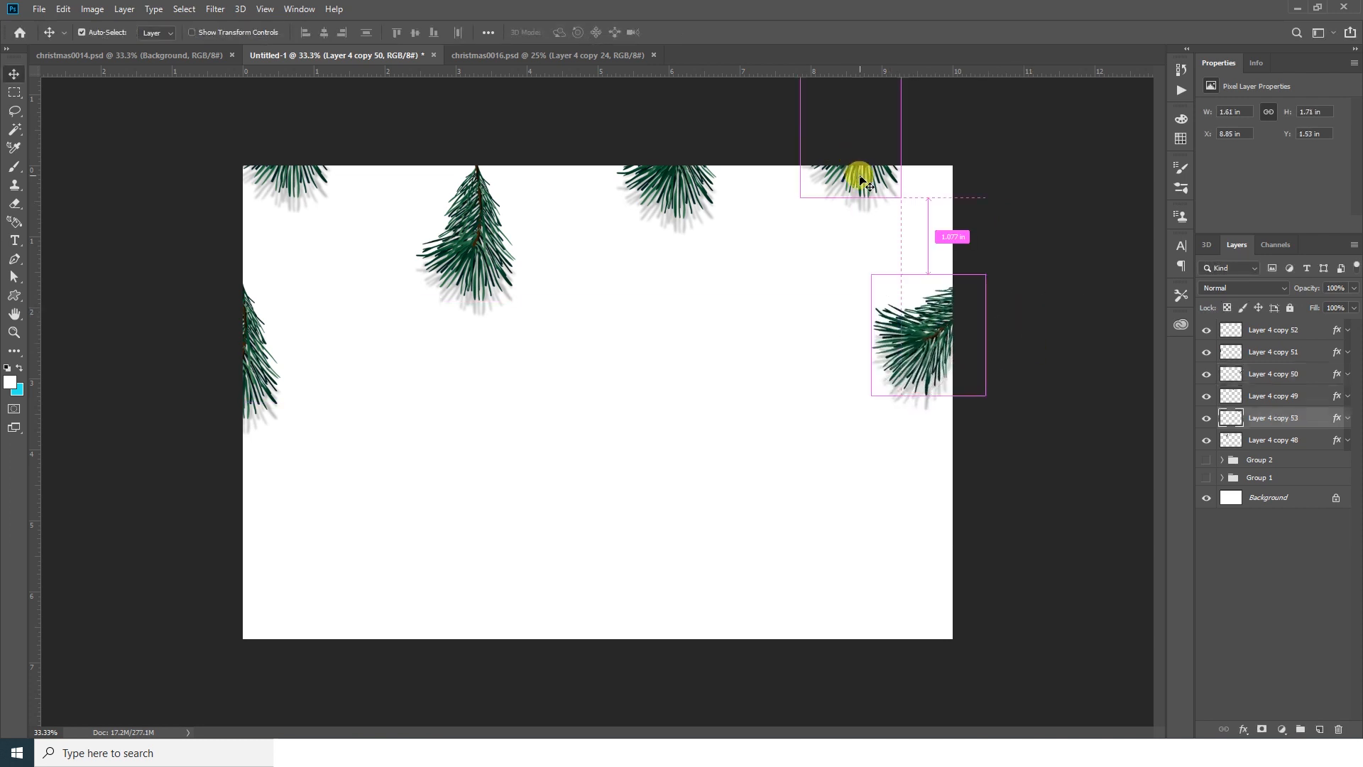
left_click_drag(864, 193, 870, 267)
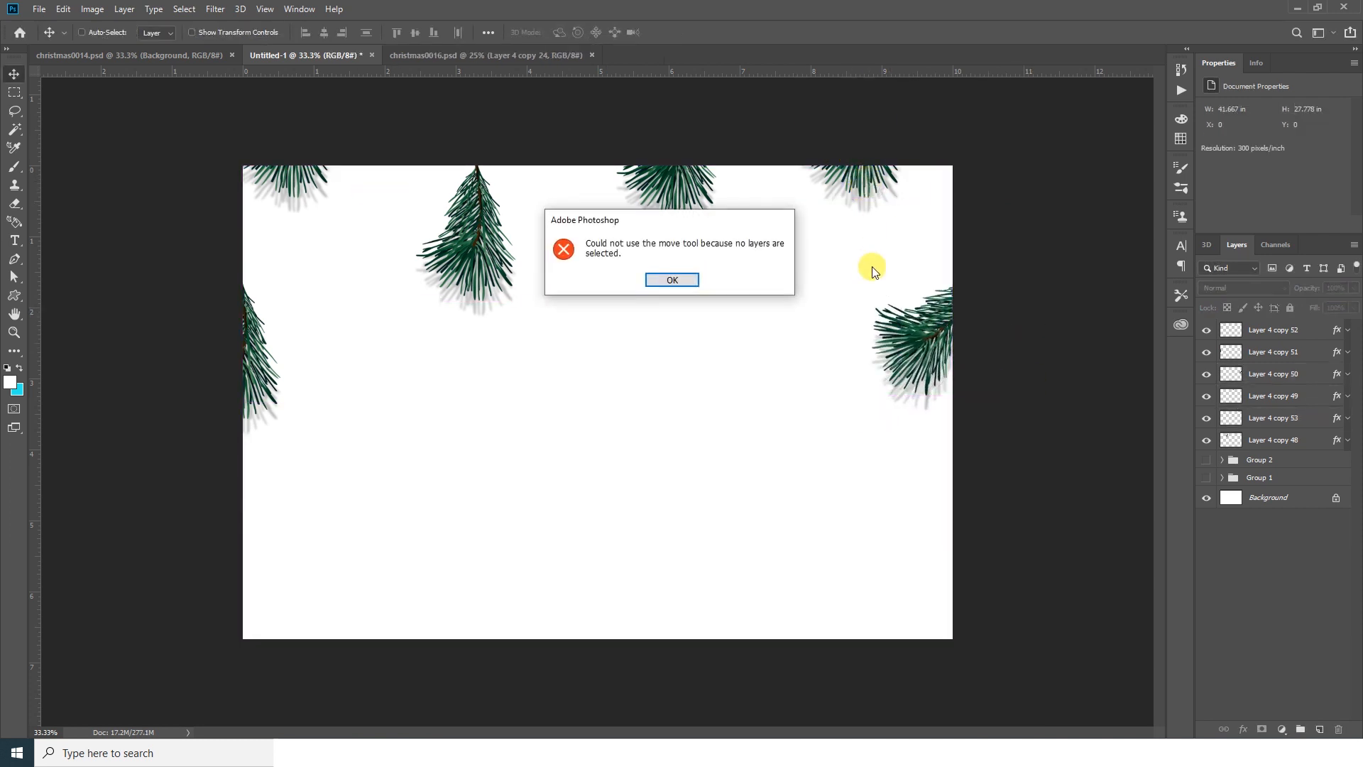
key("Return")
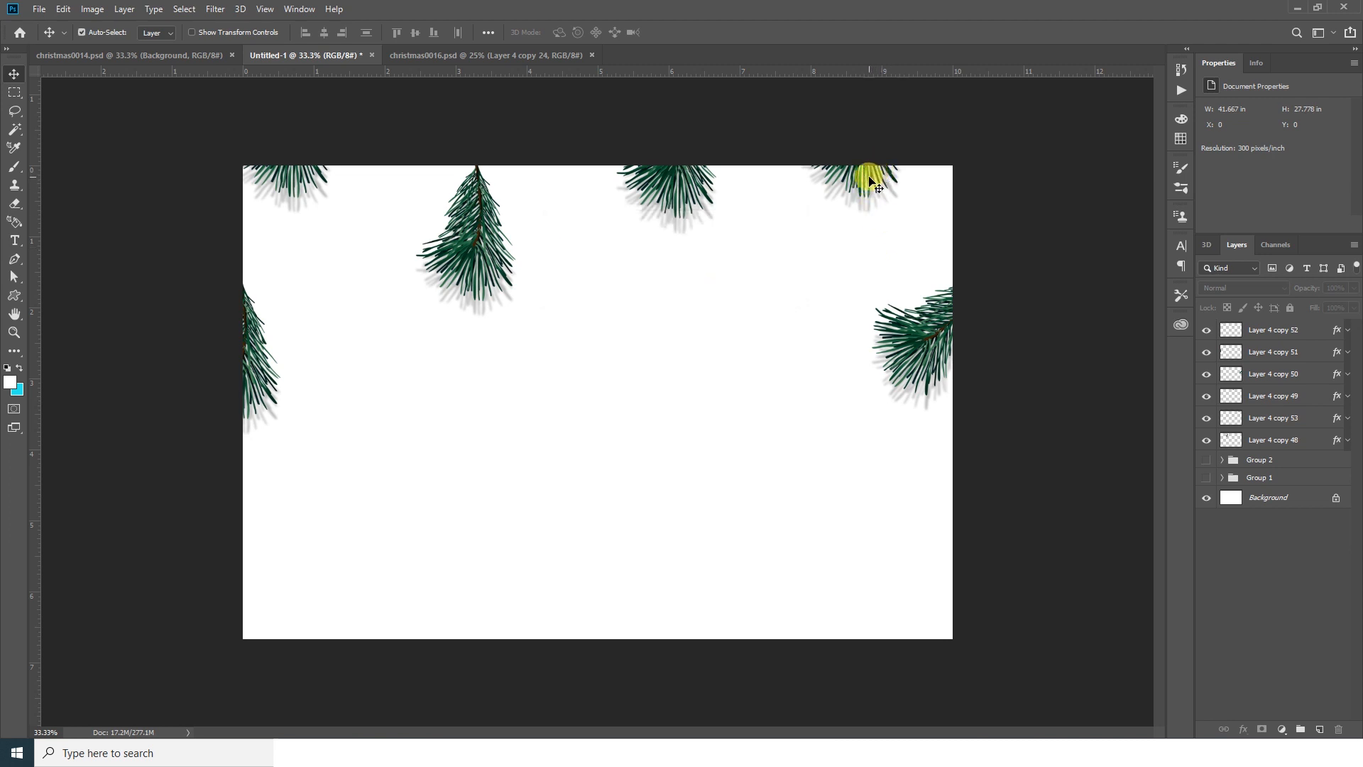
left_click_drag(870, 181, 927, 213)
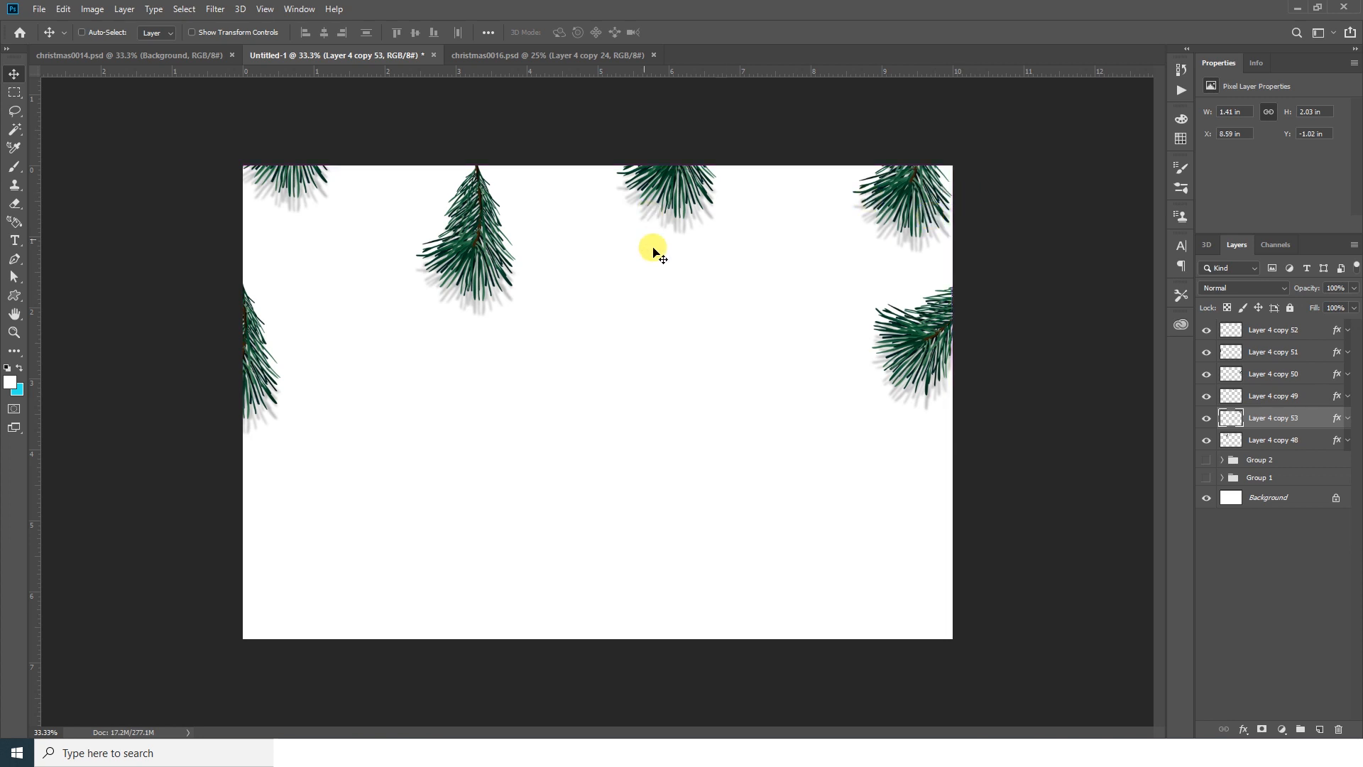
left_click_drag(670, 174, 688, 211)
left_click_drag(468, 253, 492, 268)
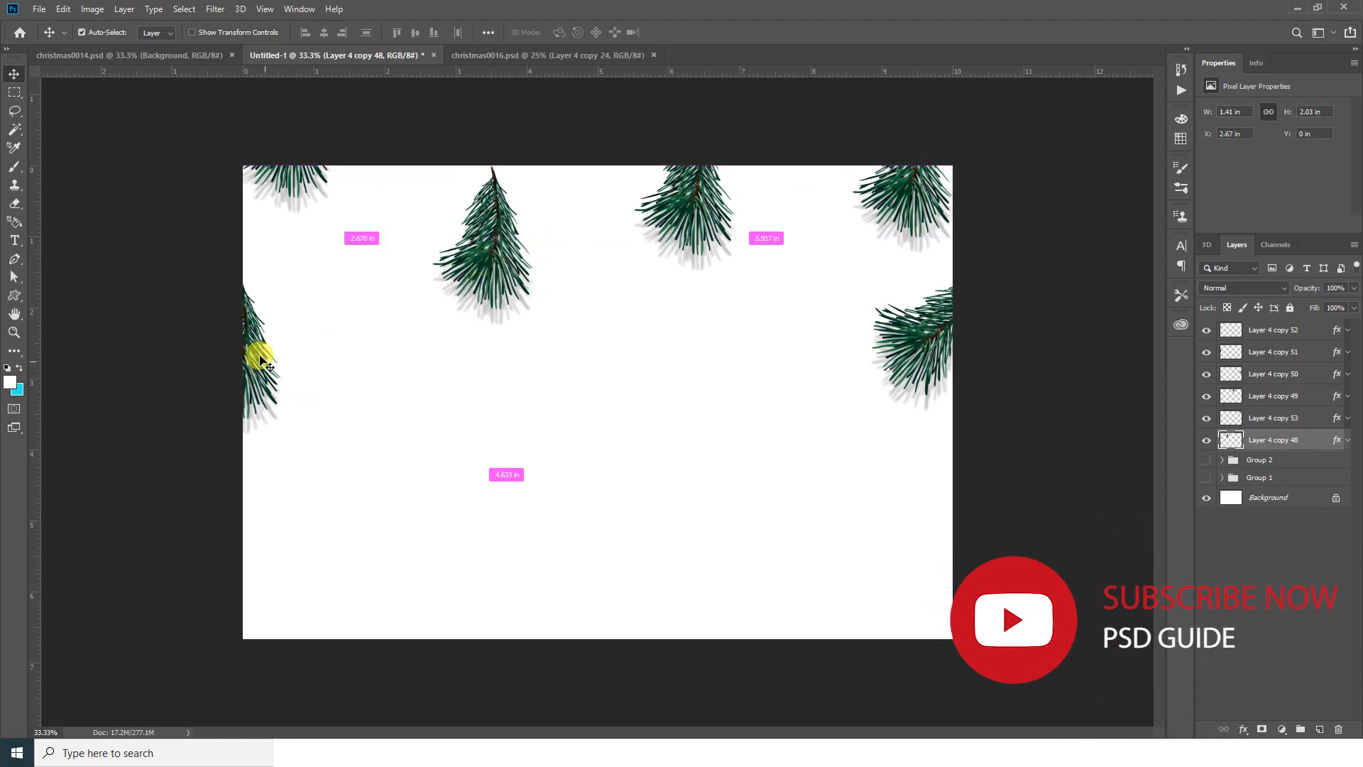
Step: Rotate the left-edge pine branch by about -50 degrees and shift it further into the canvas
left_click(252, 353)
key("ctrl+t")
left_click_drag(319, 458, 353, 349)
key("Return")
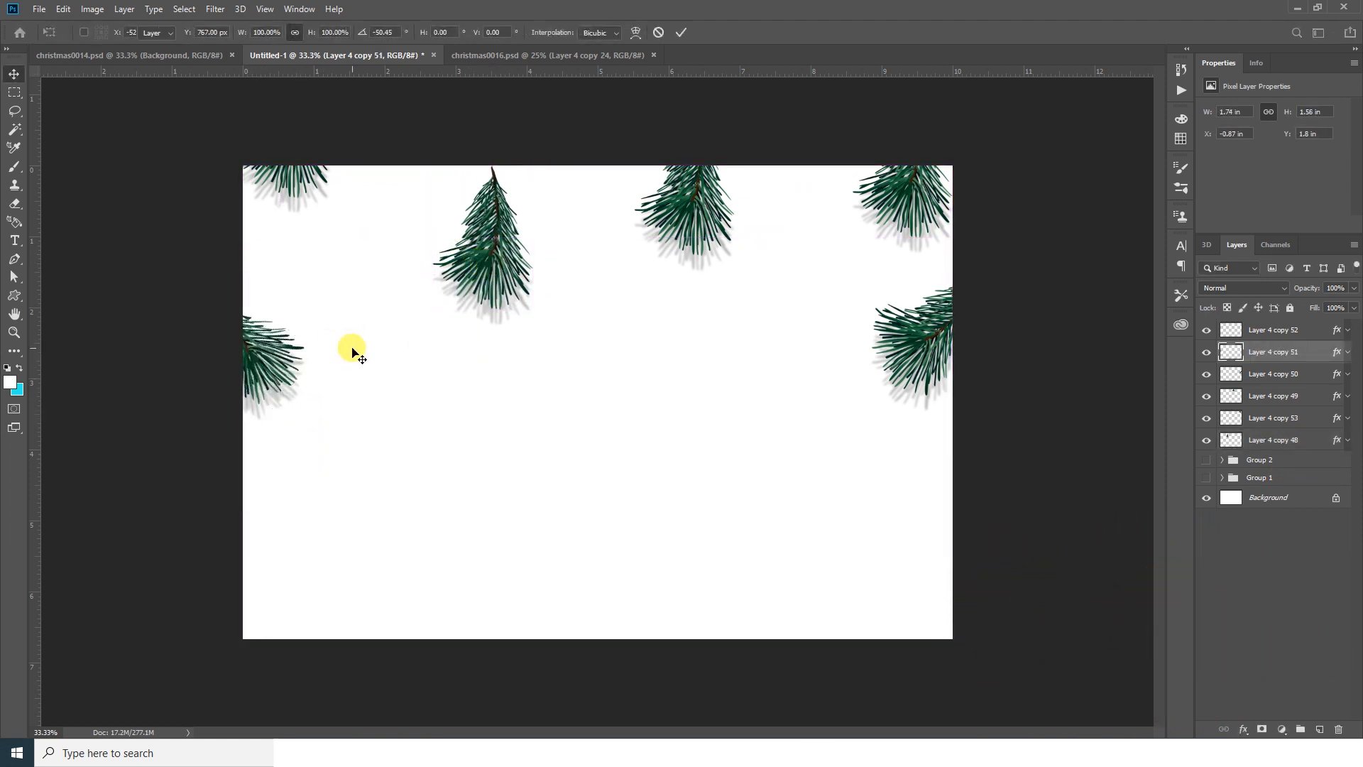
left_click_drag(260, 368, 277, 382)
Step: Fine-tune the positions of the top-row pine branches and the right-edge branch to balance the spacing of the border
left_click(290, 181)
left_click_drag(290, 180, 300, 208)
left_click_drag(497, 248, 502, 254)
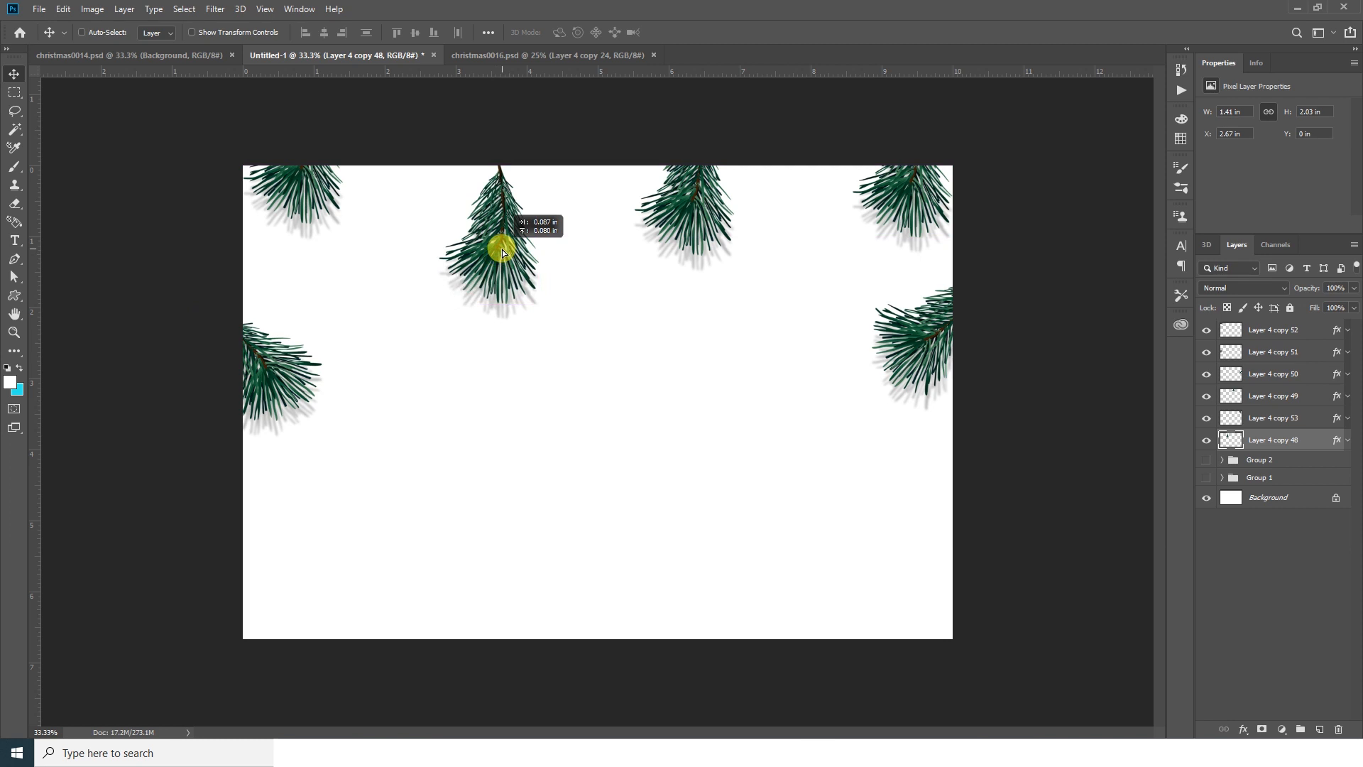
left_click_drag(693, 206, 707, 213)
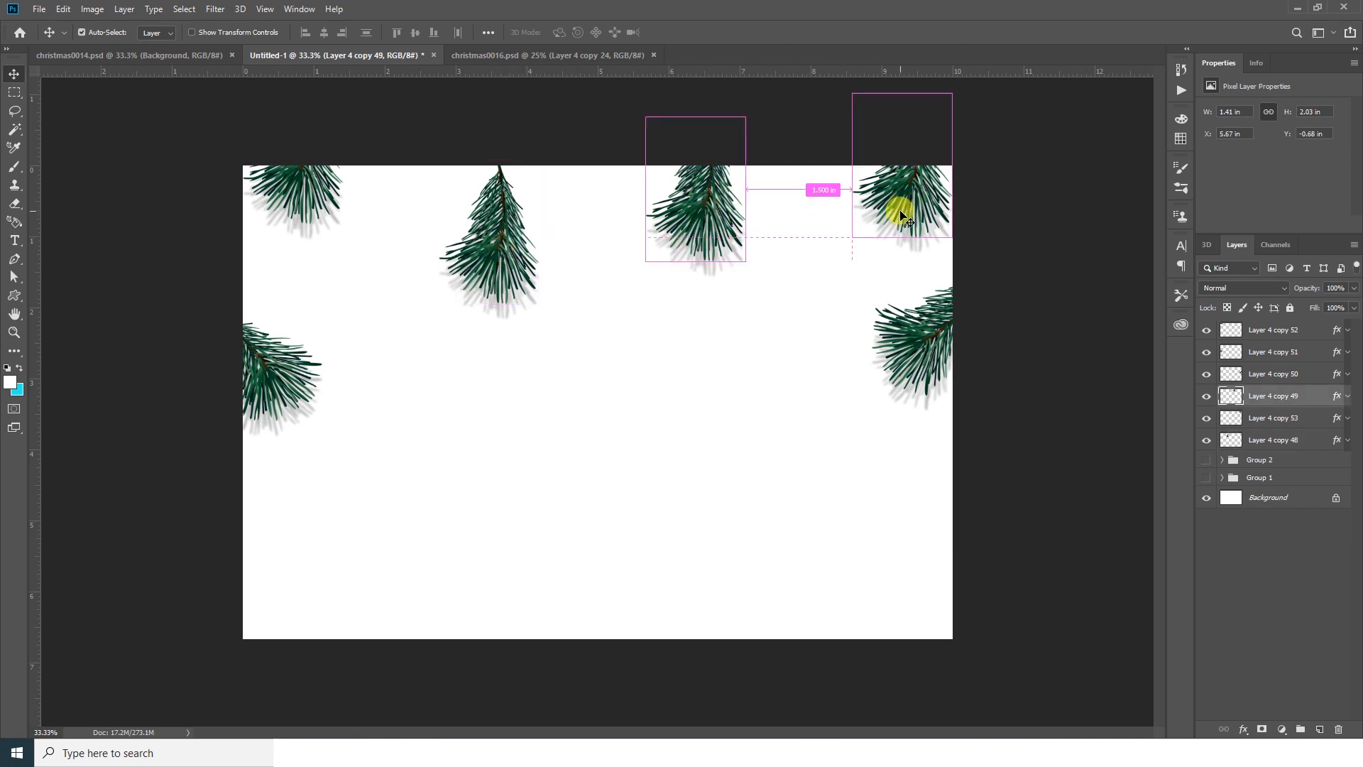
left_click_drag(913, 200, 919, 181)
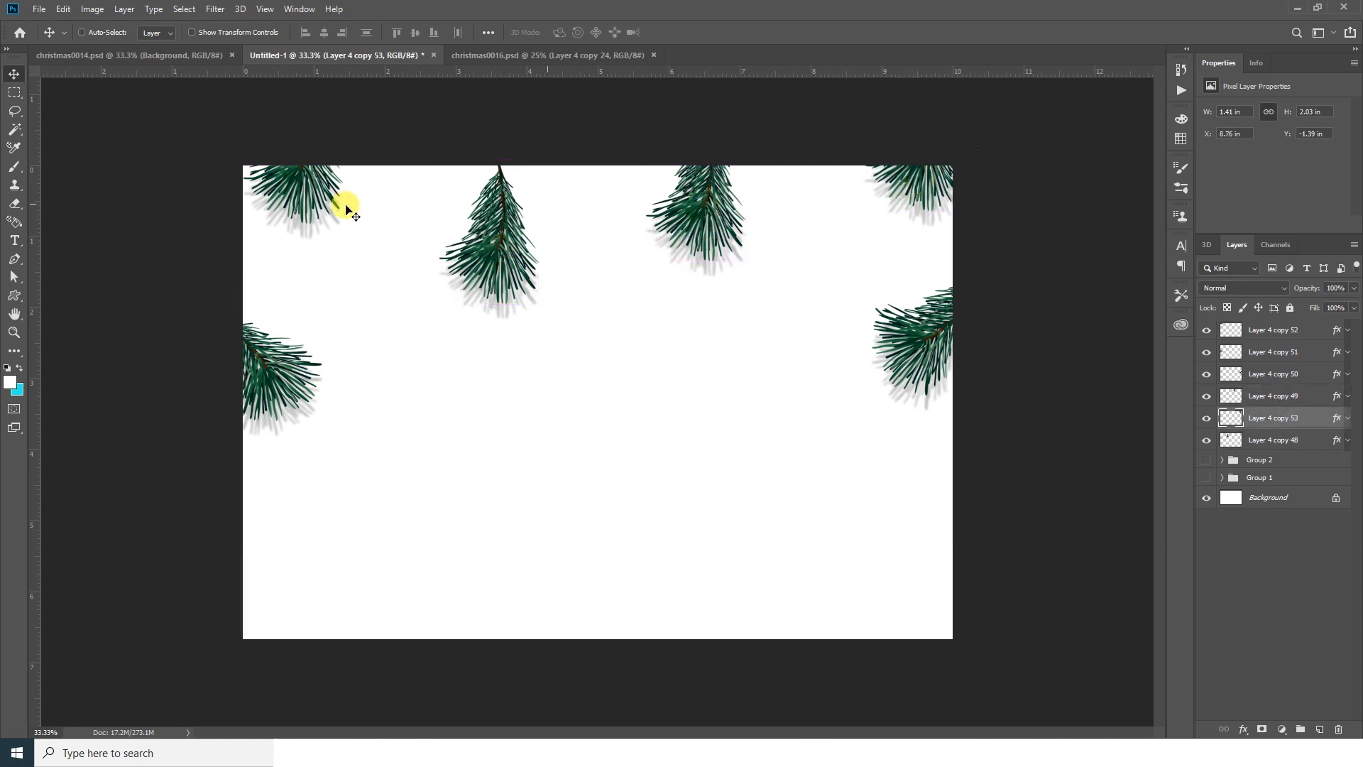
left_click(304, 182, "ctrl")
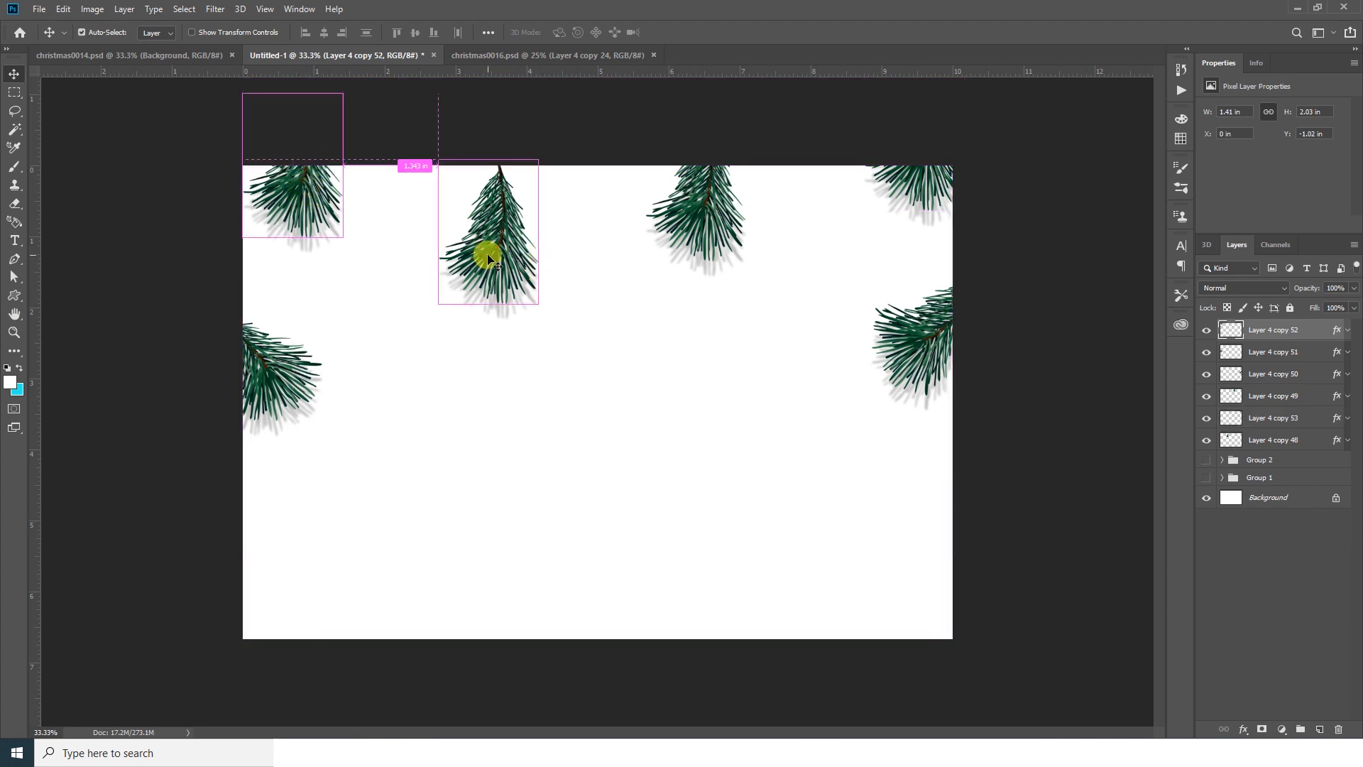
left_click_drag(706, 216, 718, 217)
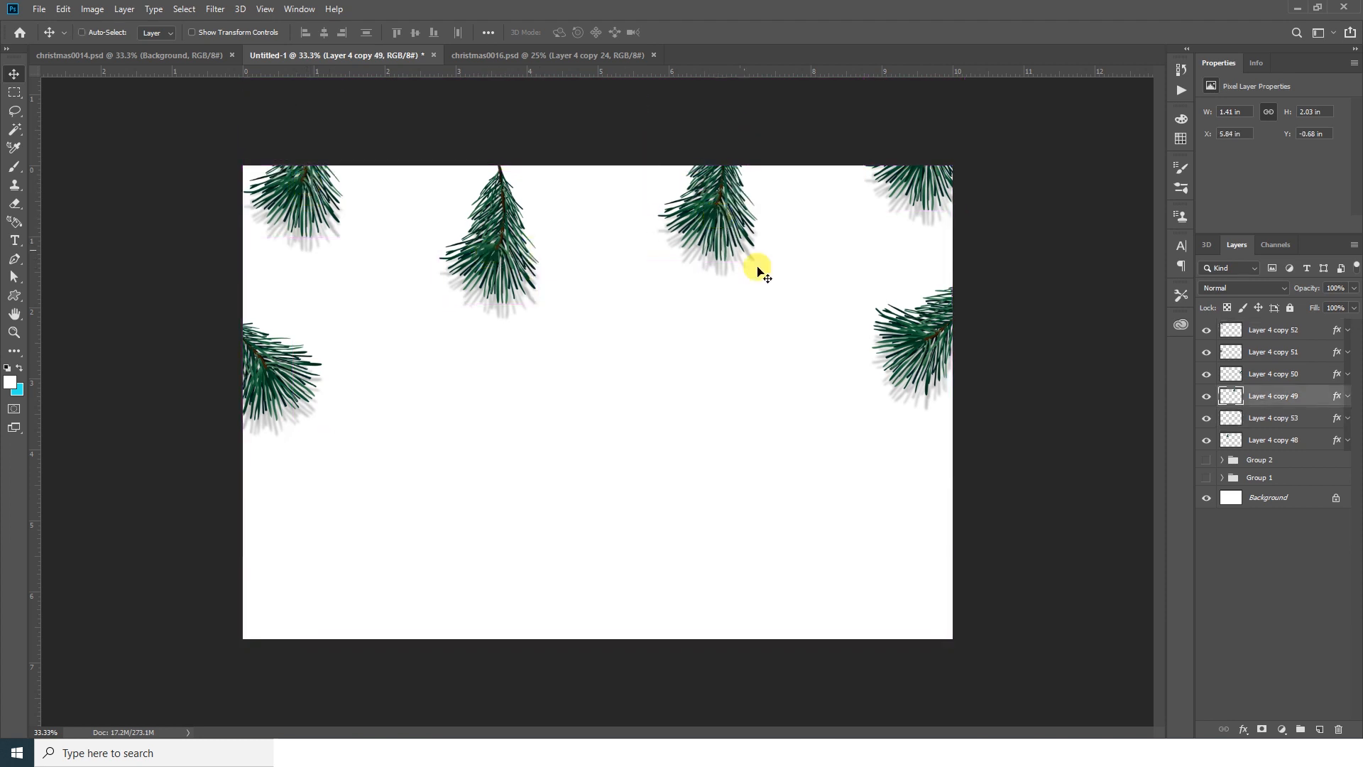
mouse_move(922, 338)
left_mouse_down()
mouse_move(935, 309)
mouse_move(941, 336)
left_mouse_up()
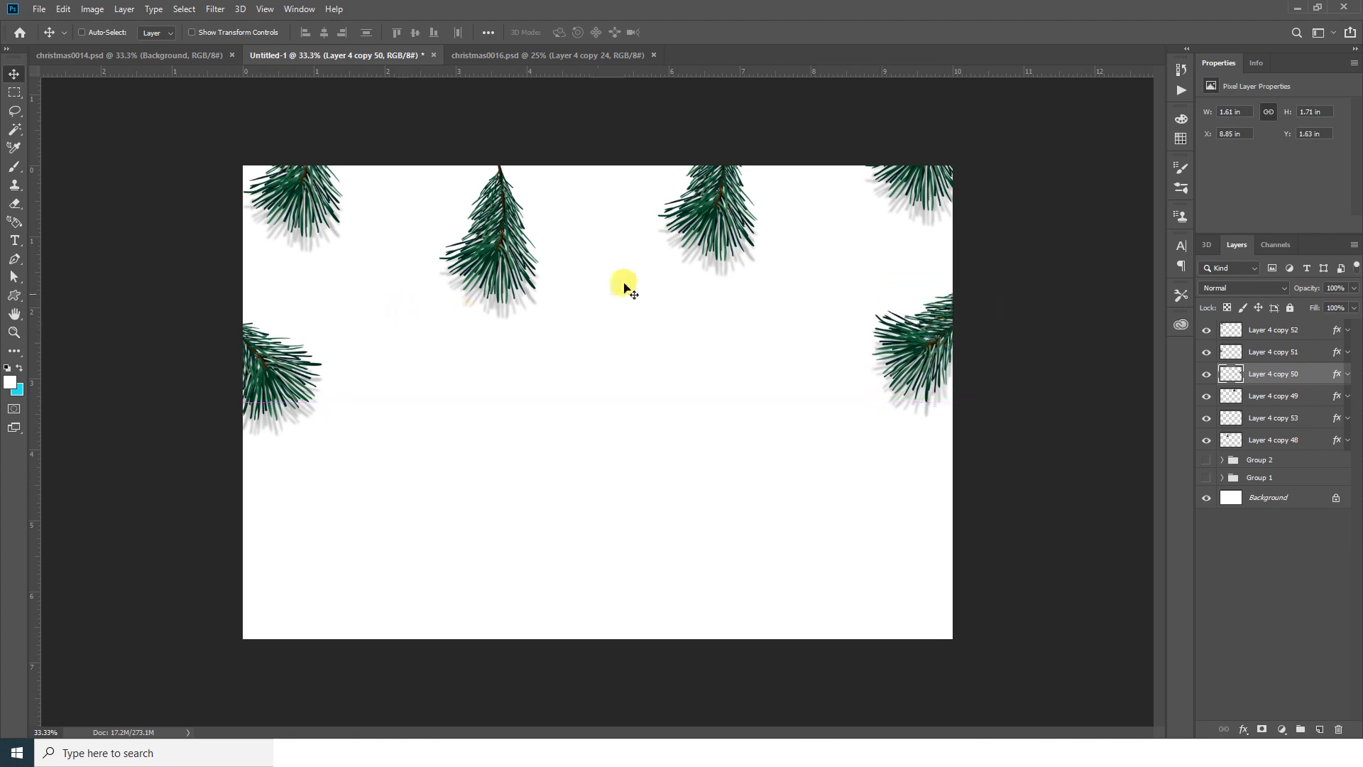
Step: Copy the large gold star from christmas0016.psd into Untitled-1 and place three scaled, rotated copies between the branches
left_click(551, 52)
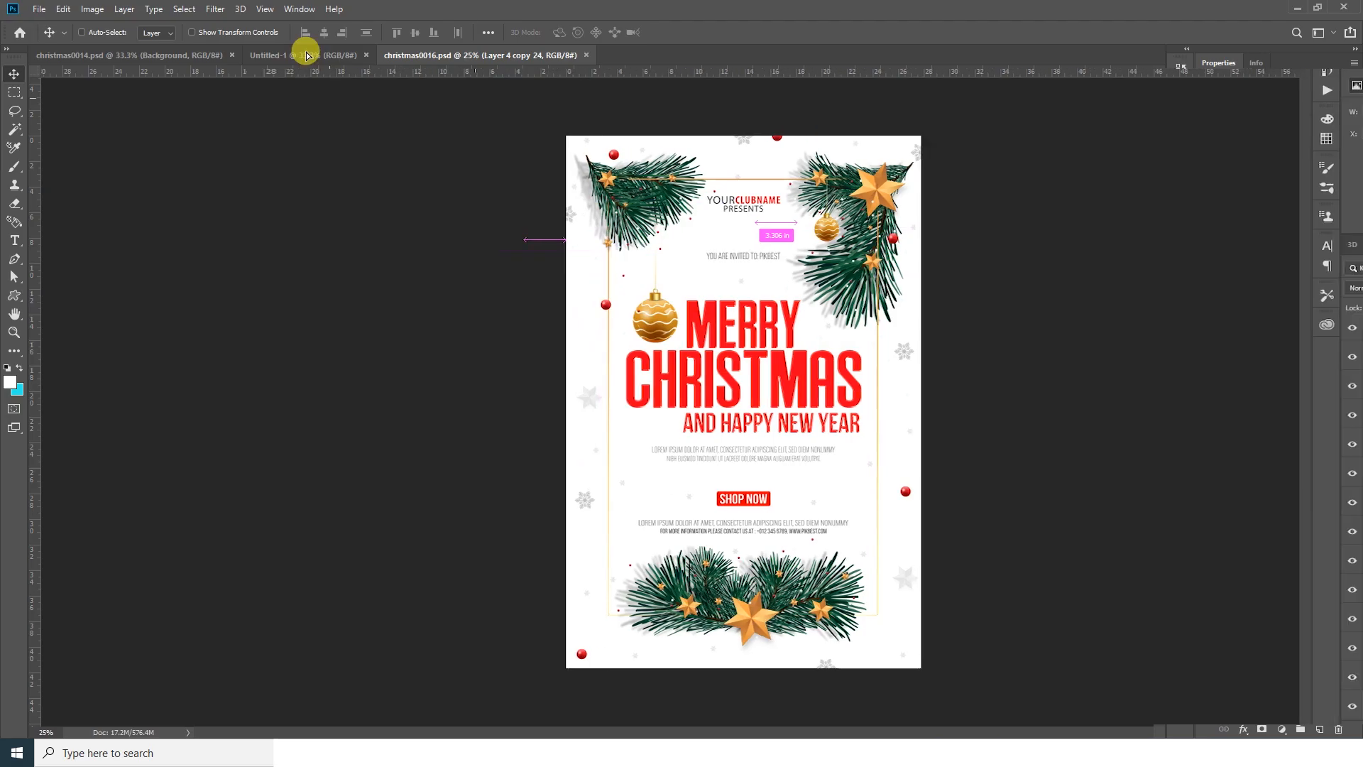
left_click_drag(739, 198, 603, 207)
key("ctrl+t")
left_click_drag(648, 267, 568, 290)
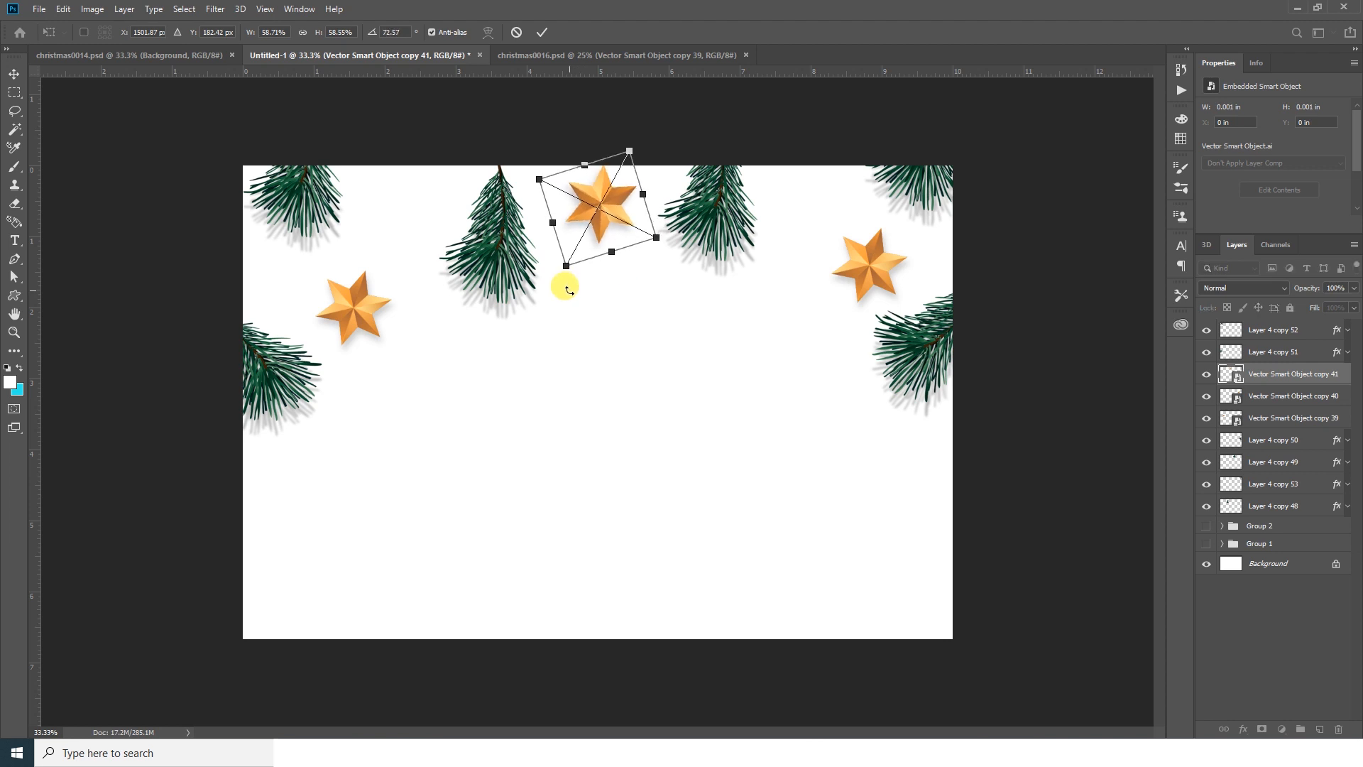
key("Return")
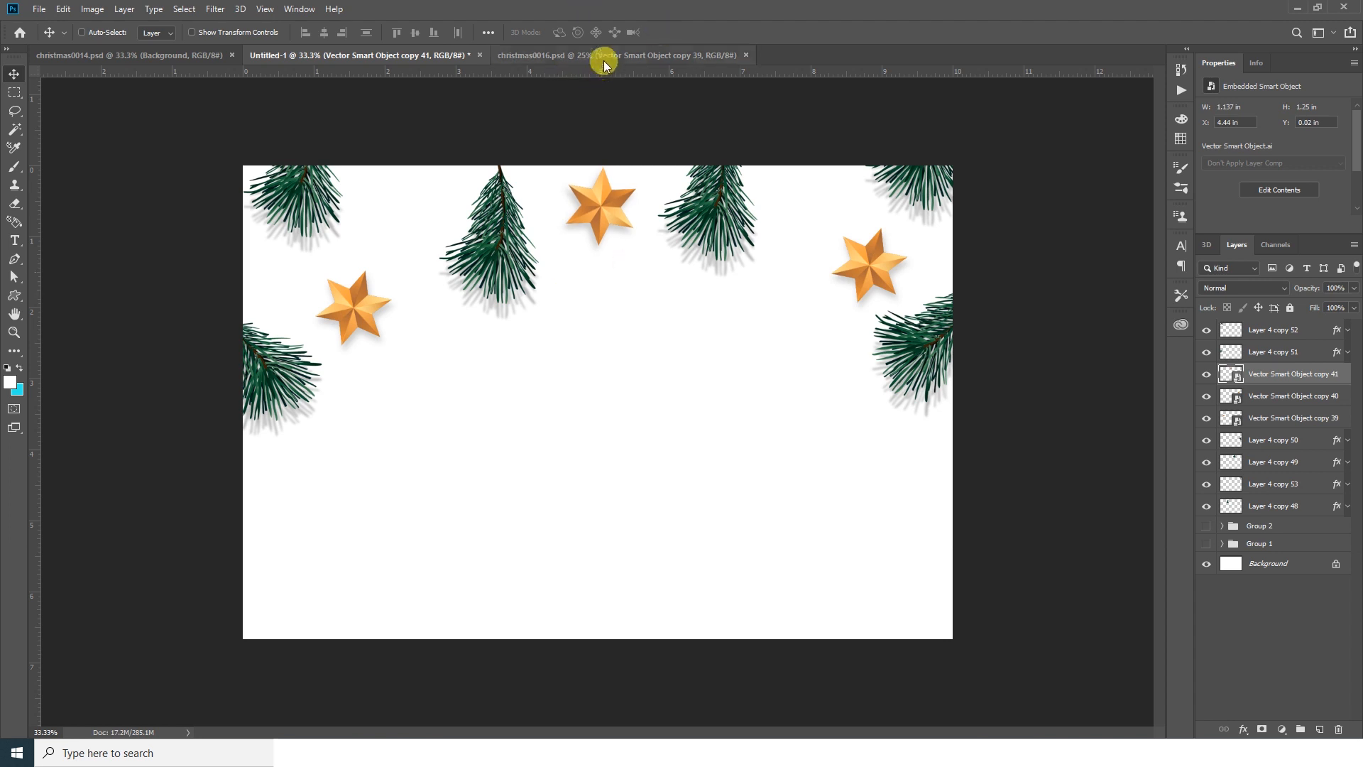
Step: Copy the small gold star from christmas0016.psd into Untitled-1, scattering small copies around the large stars and tiny ones over the branches
key("ctrl+Tab")
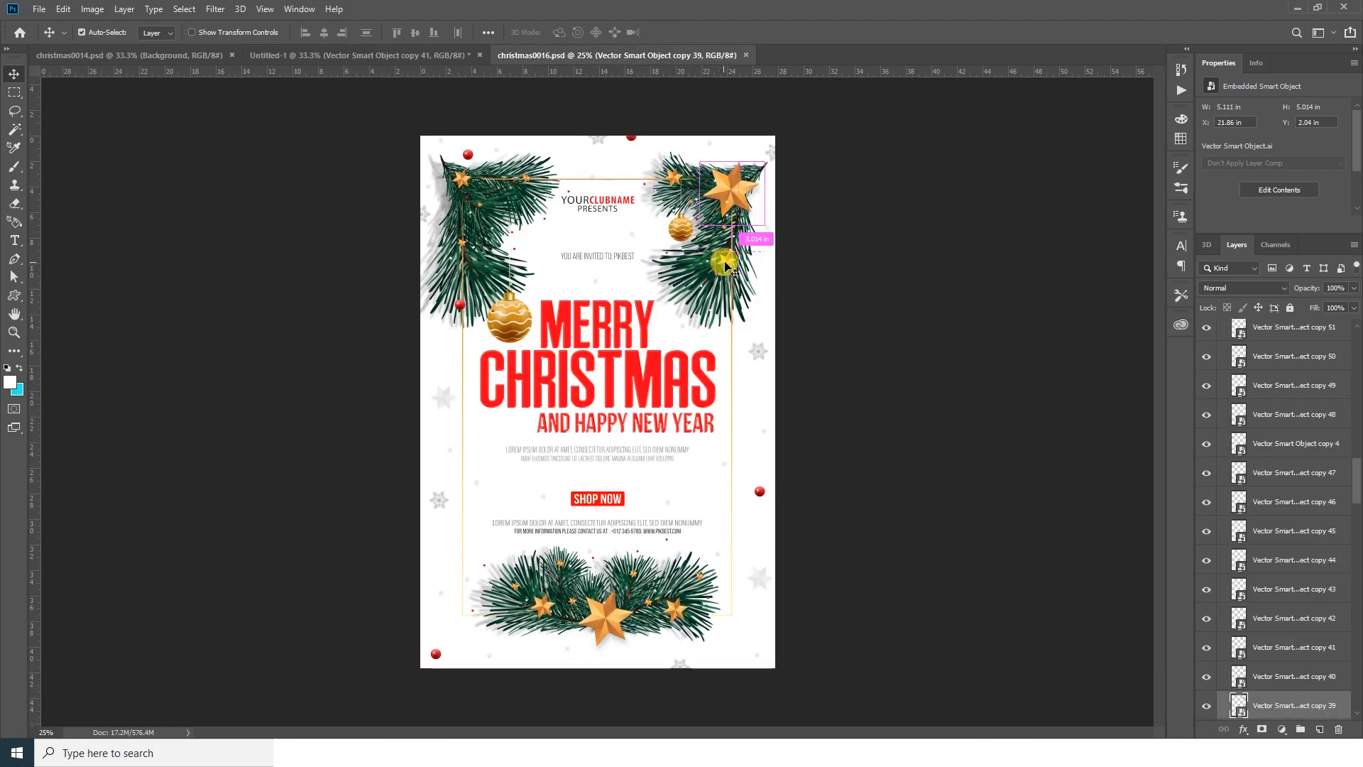
left_click(720, 270)
left_click_drag(419, 55, 495, 245)
left_click(690, 202, "ctrl")
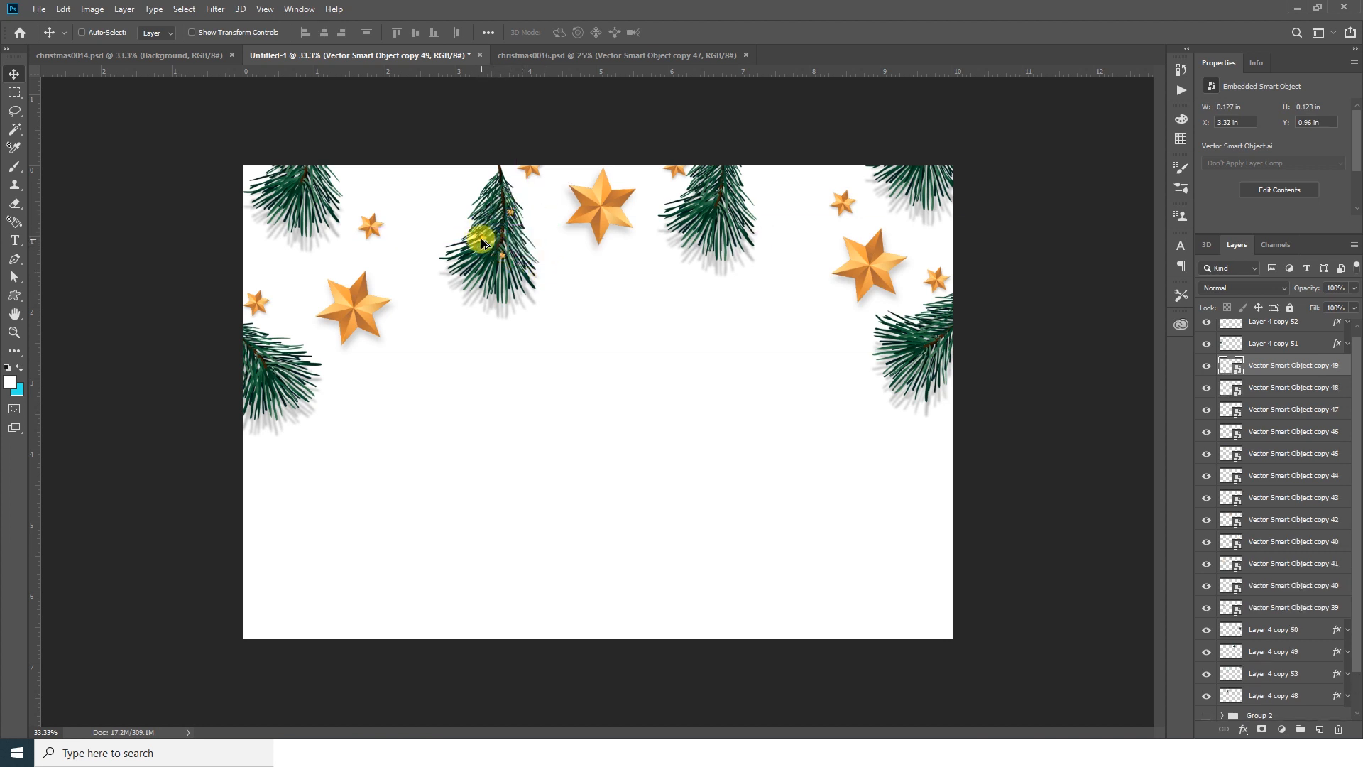
left_click_drag(294, 197, 743, 218)
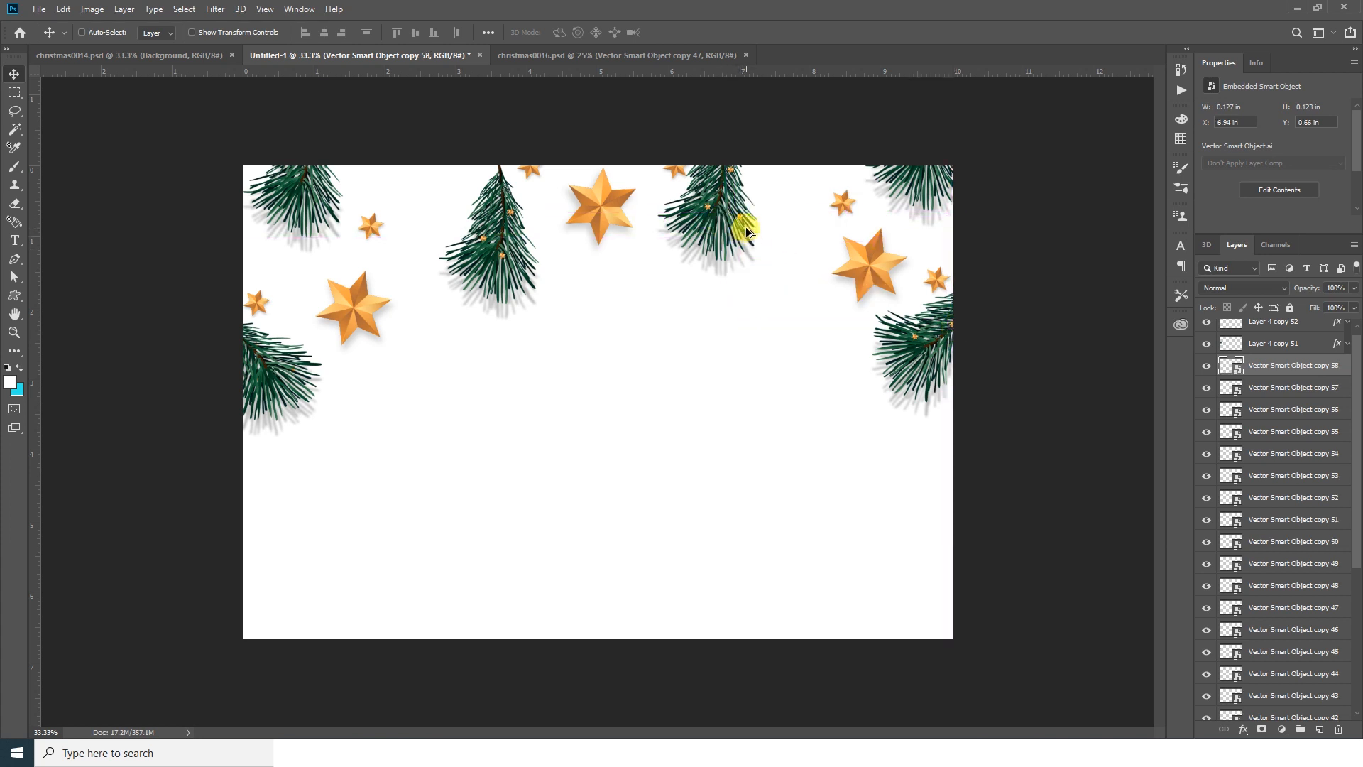
Step: Copy the red ball from christmas0016.psd into Untitled-1 and scale it down to about 0.13 in wide
left_click(662, 55)
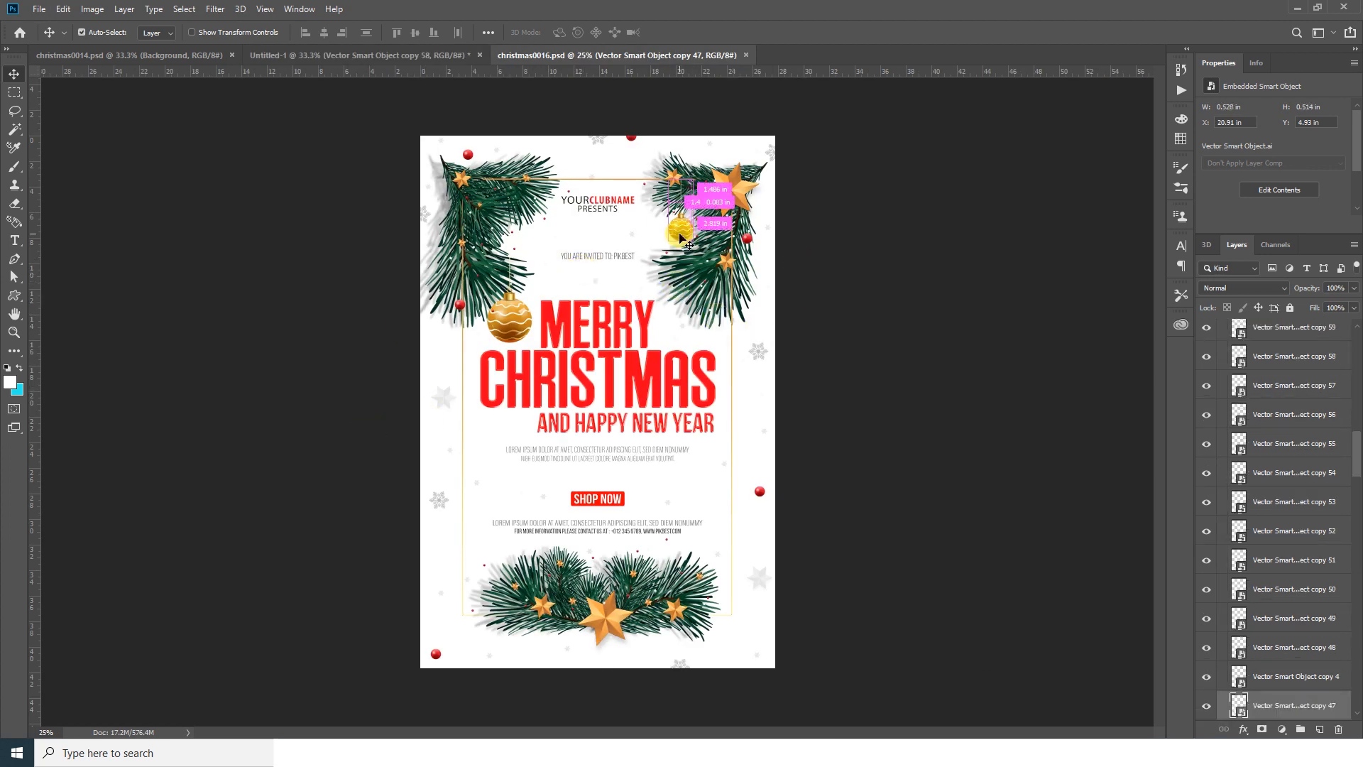
left_click(750, 246, "ctrl")
left_click_drag(751, 246, 472, 200)
key("ctrl+t")
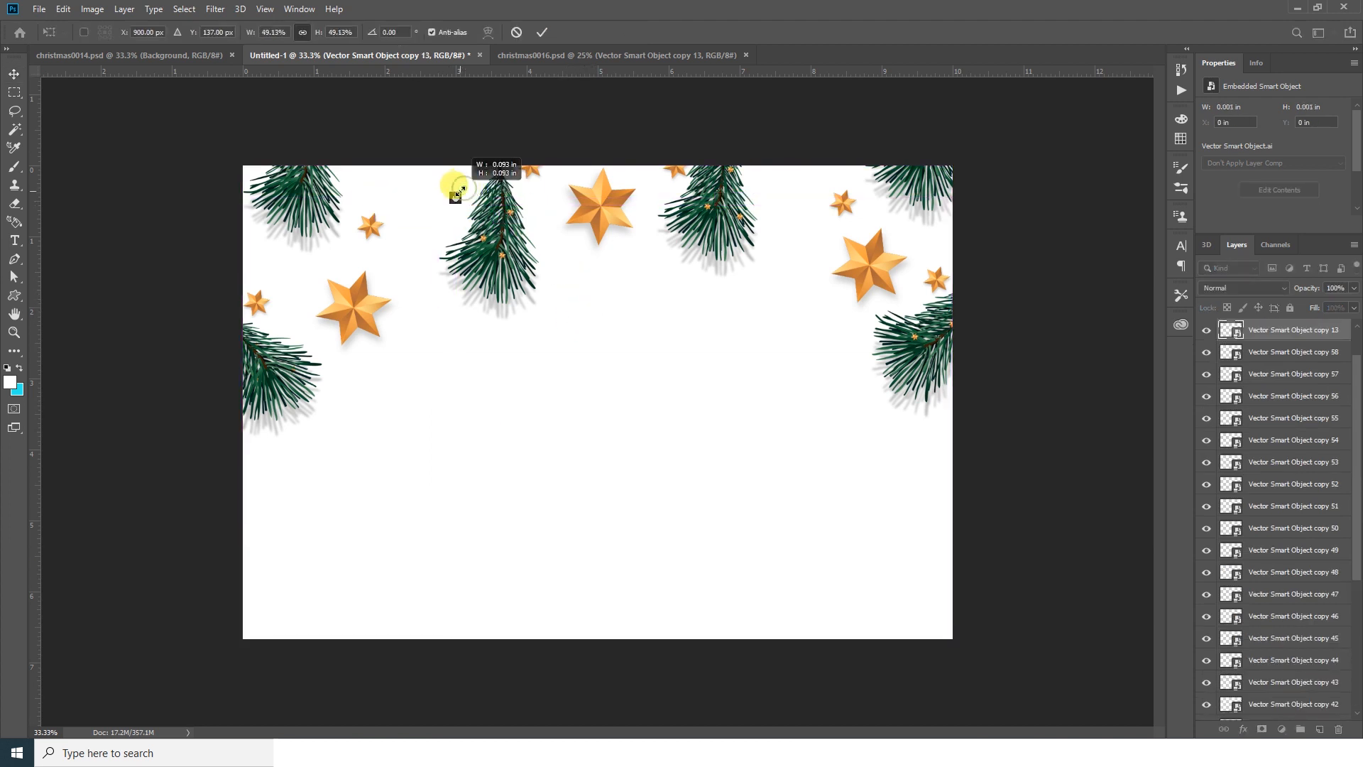
key("Return")
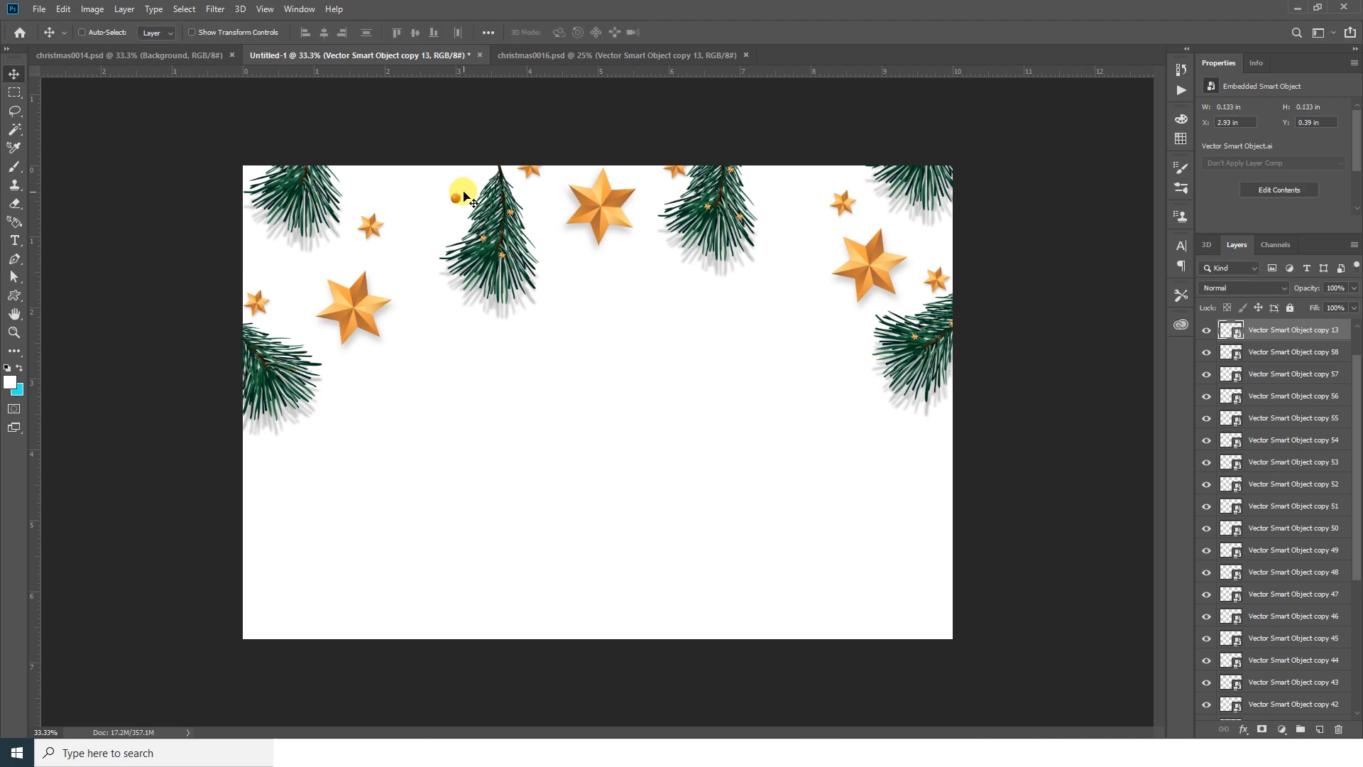
Step: Scatter copies of the red ball between the stars, below the top-centre star and over the top branches
left_click_drag(489, 226, 480, 221)
left_click_drag(286, 264, 582, 283)
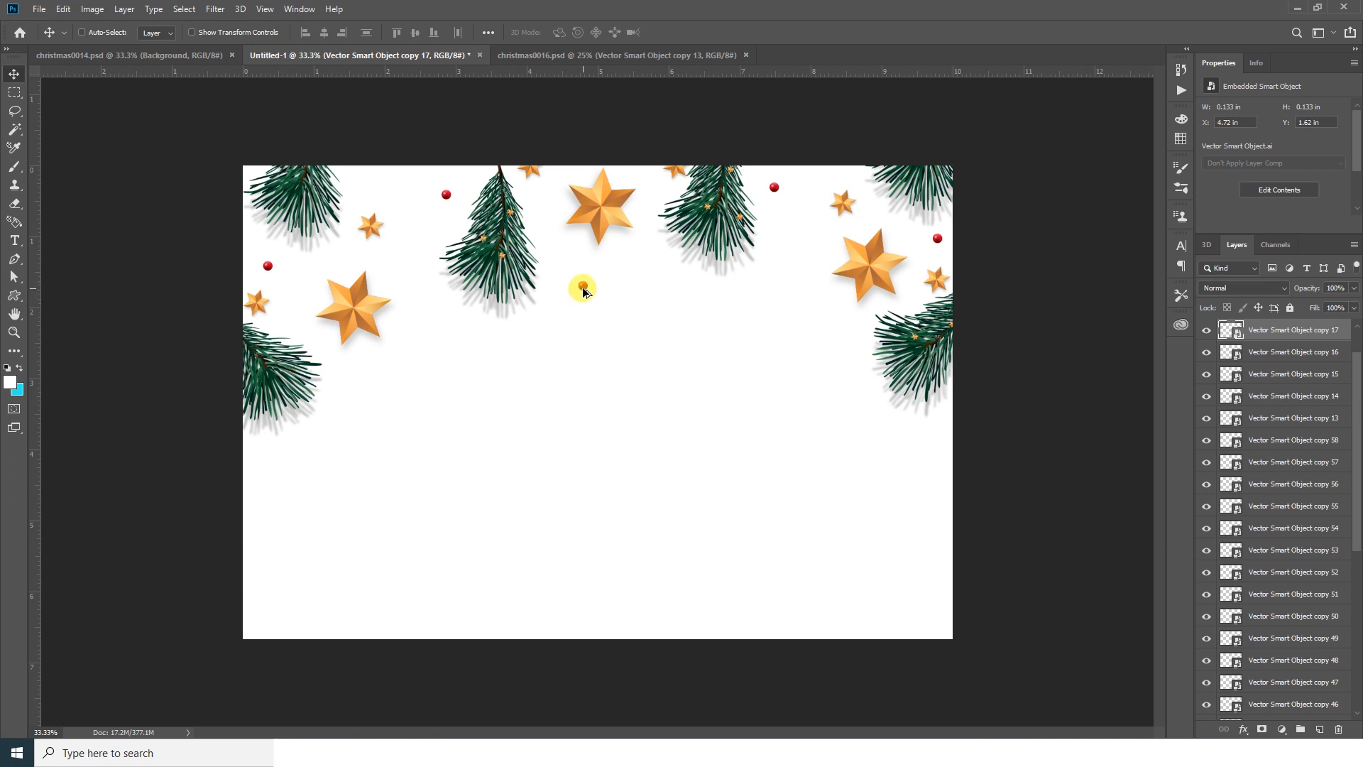
left_click_drag(583, 291, 680, 265)
left_click_drag(583, 286, 603, 284)
left_click_drag(716, 241, 295, 205)
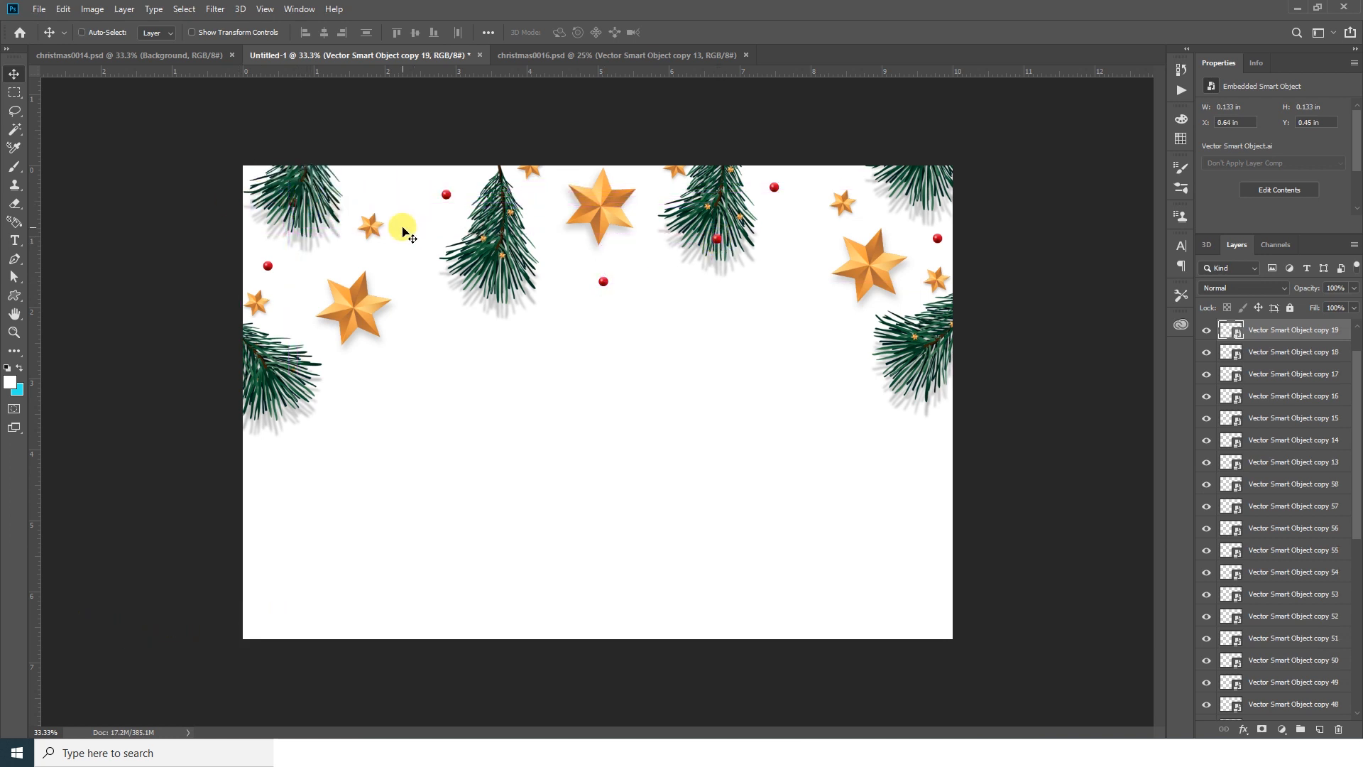
Step: Bring the upper-left red ball in front of its branch and place another copy beside the left large star
key("ctrl")
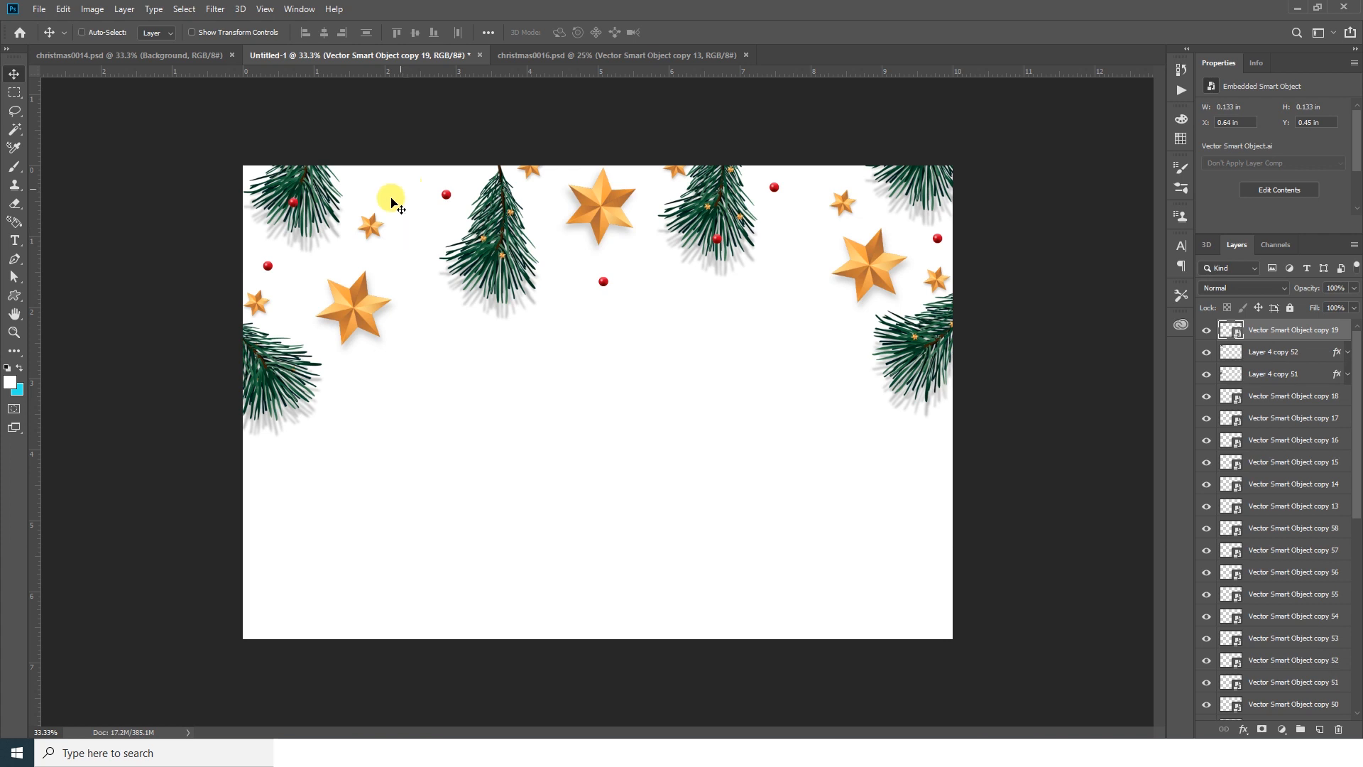
left_click_drag(300, 209, 362, 364)
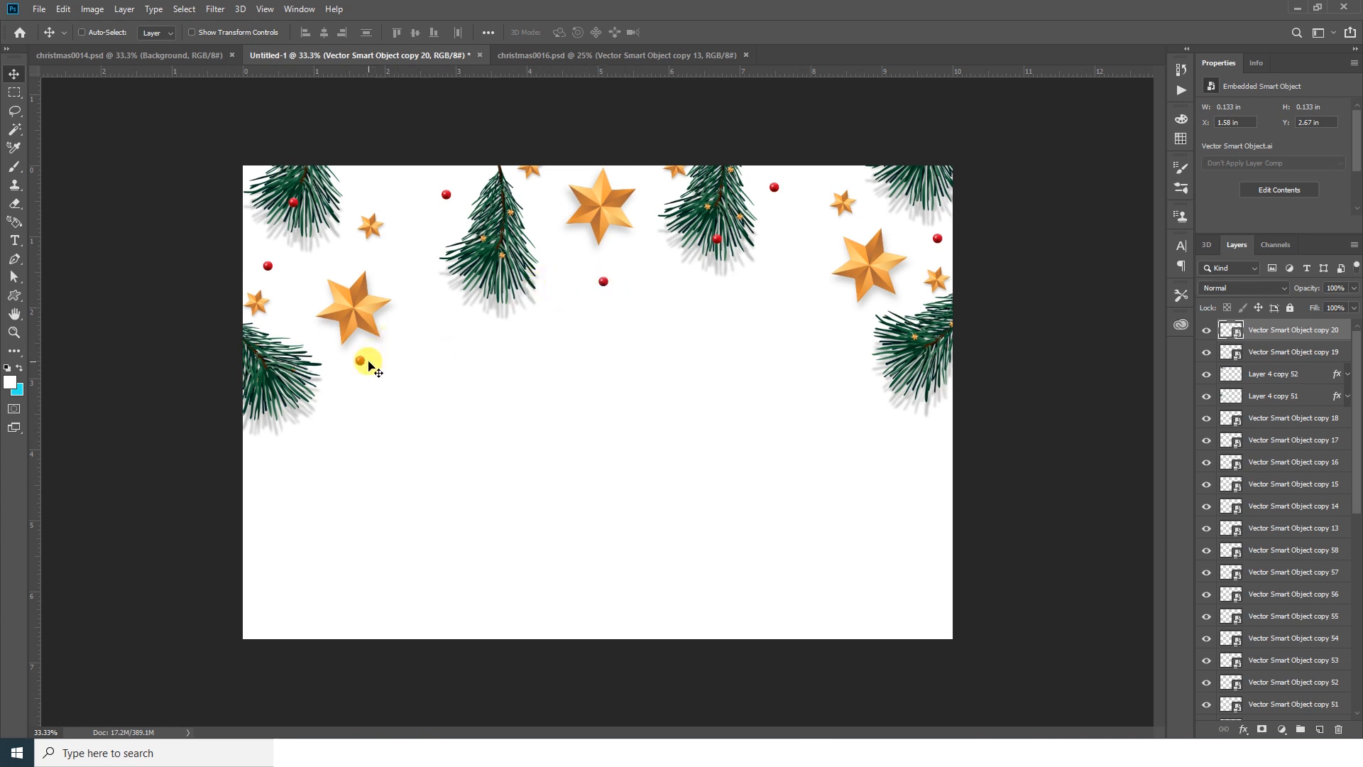
left_click_drag(361, 368, 414, 335)
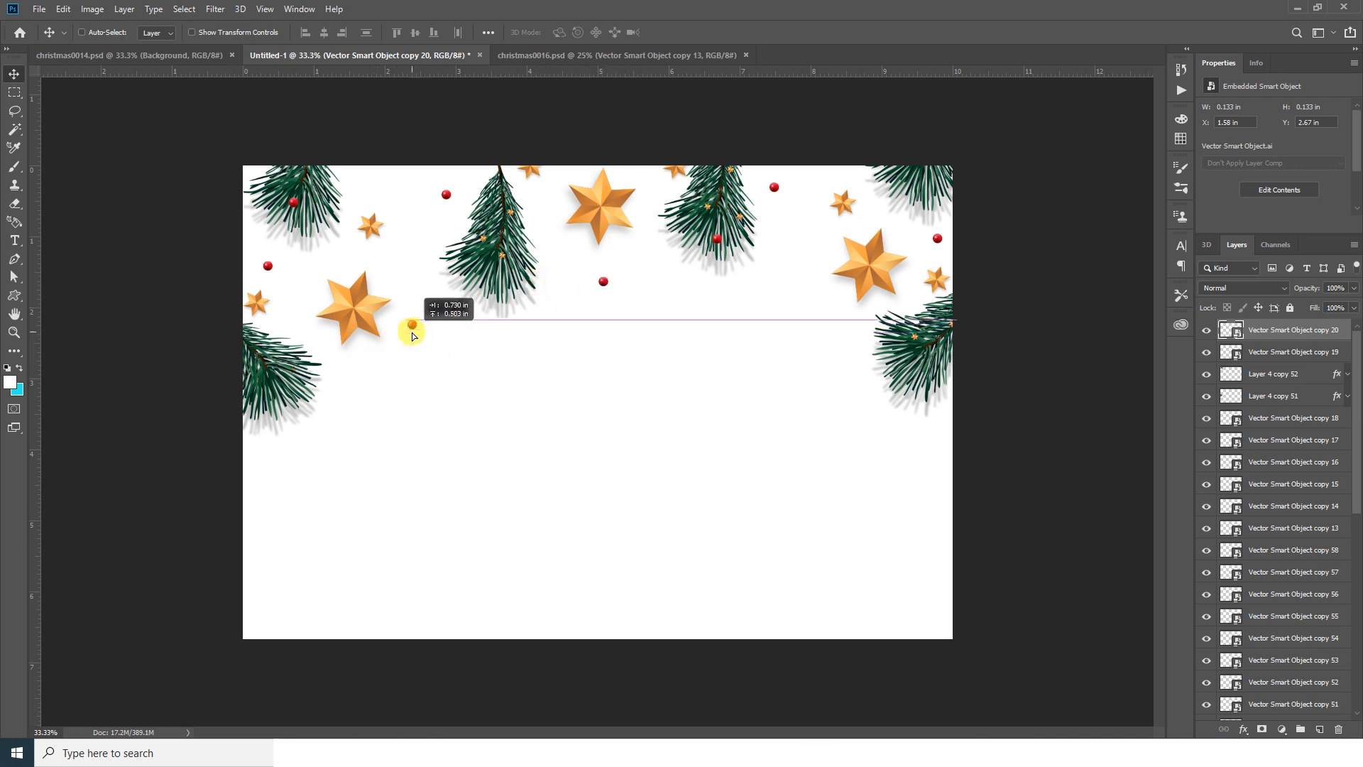
Step: Copy the grey snowflake beside the lower-left part of the christmas0016.psd flyer into Untitled-1
left_click(609, 53)
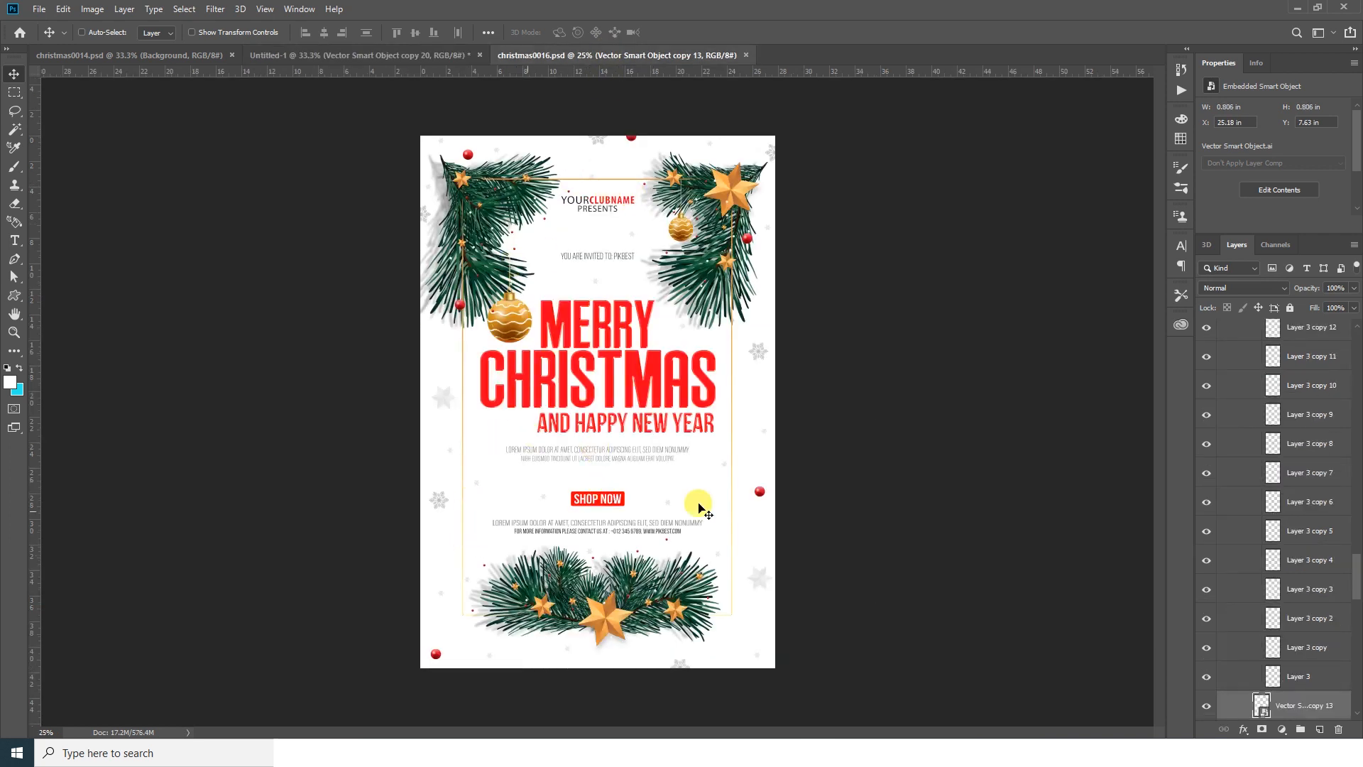
left_click_drag(776, 361, 756, 358)
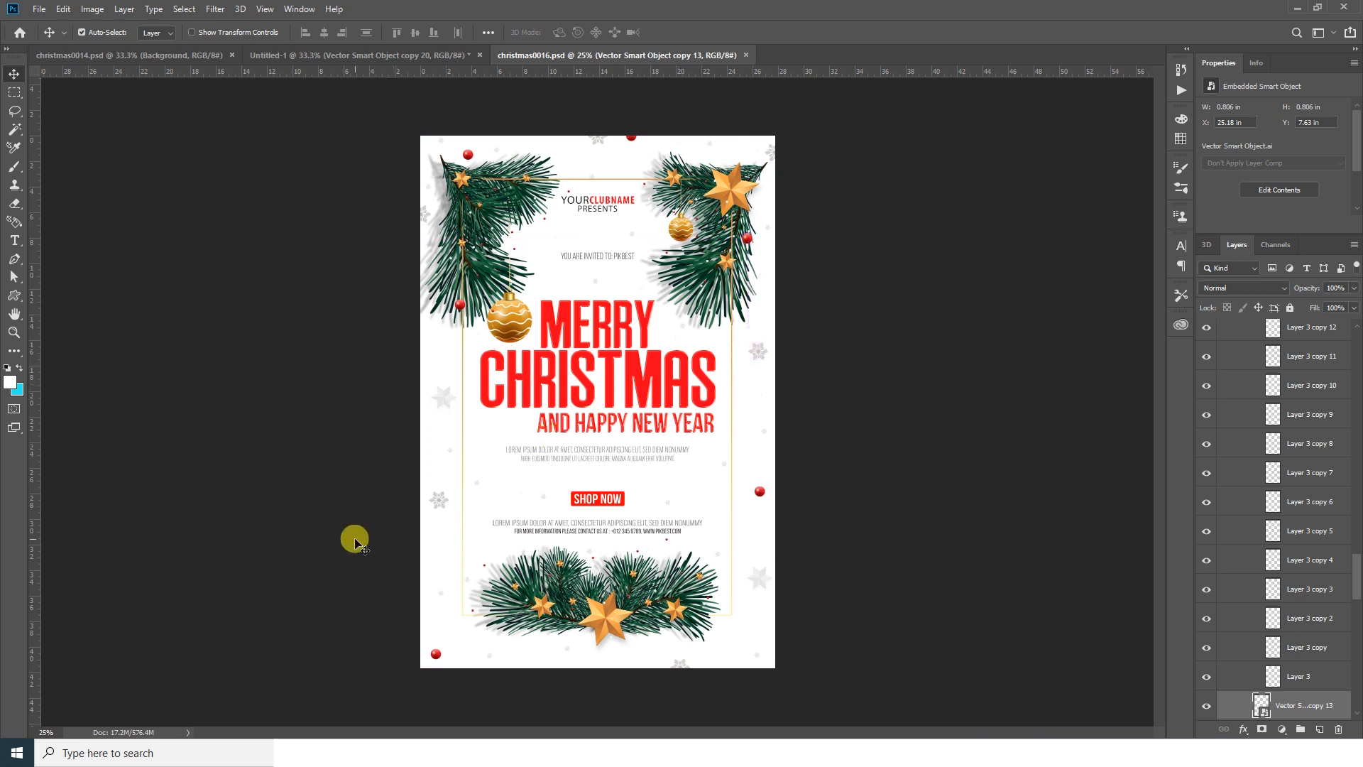
left_click(435, 505, "ctrl")
left_click(452, 495)
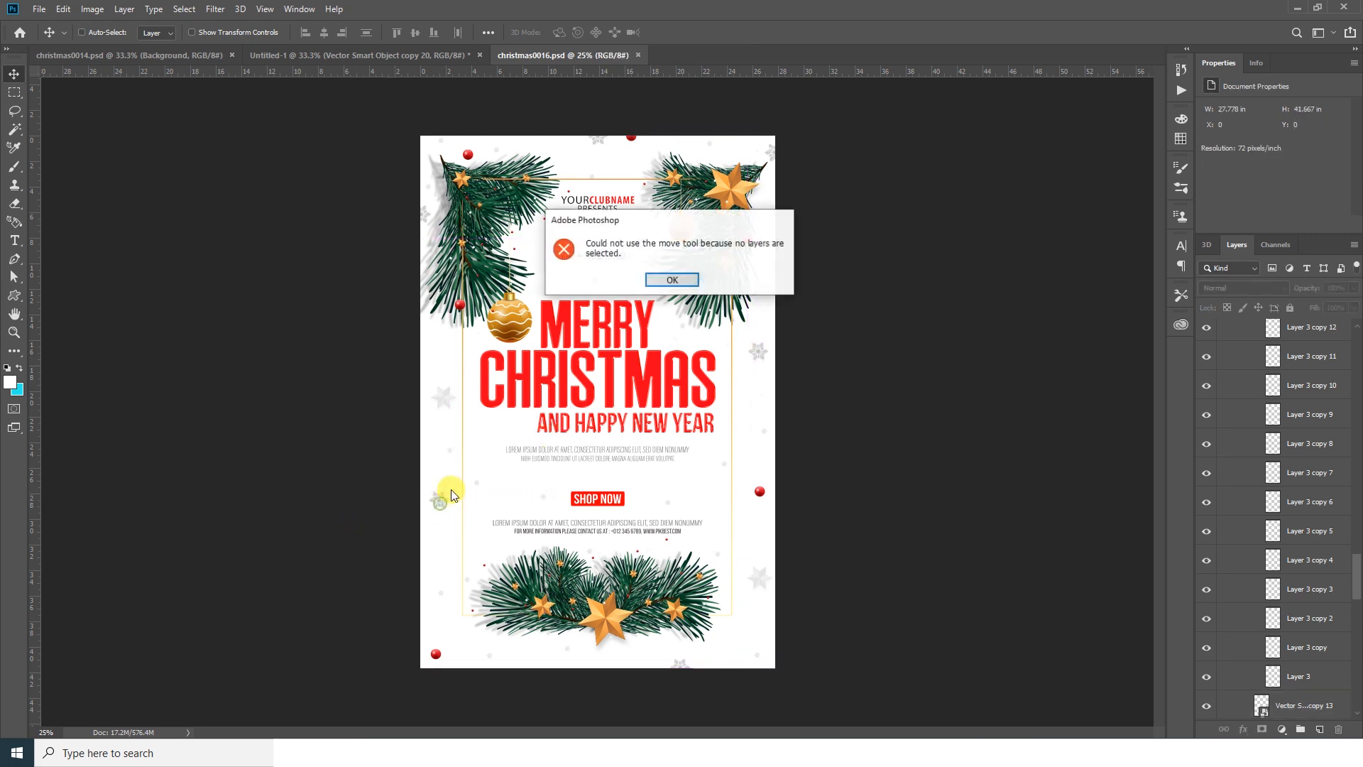
key("Return")
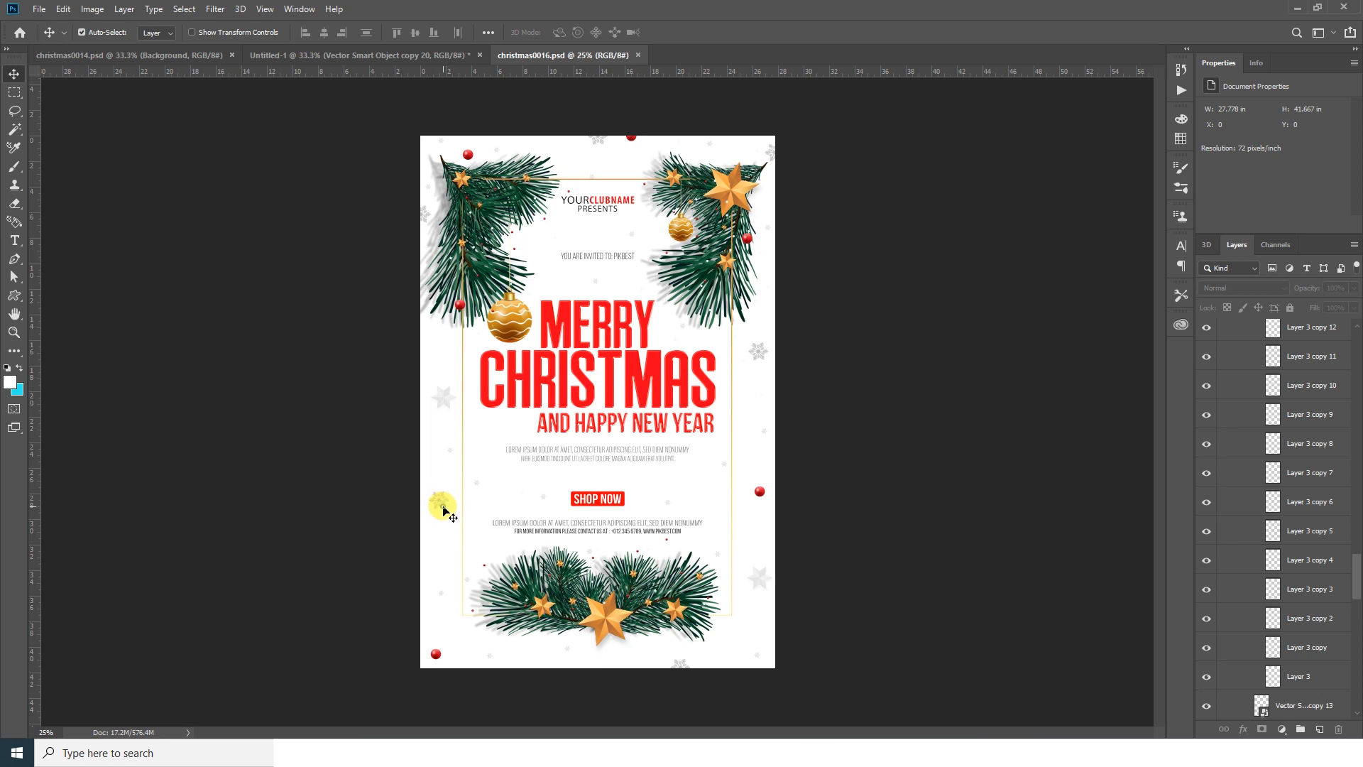
left_click(443, 507)
left_click_drag(467, 488, 536, 311)
Step: Scale the snowflake down to about 0.16 in wide and scatter six copies between the stars, balls and branches
key("ctrl+t")
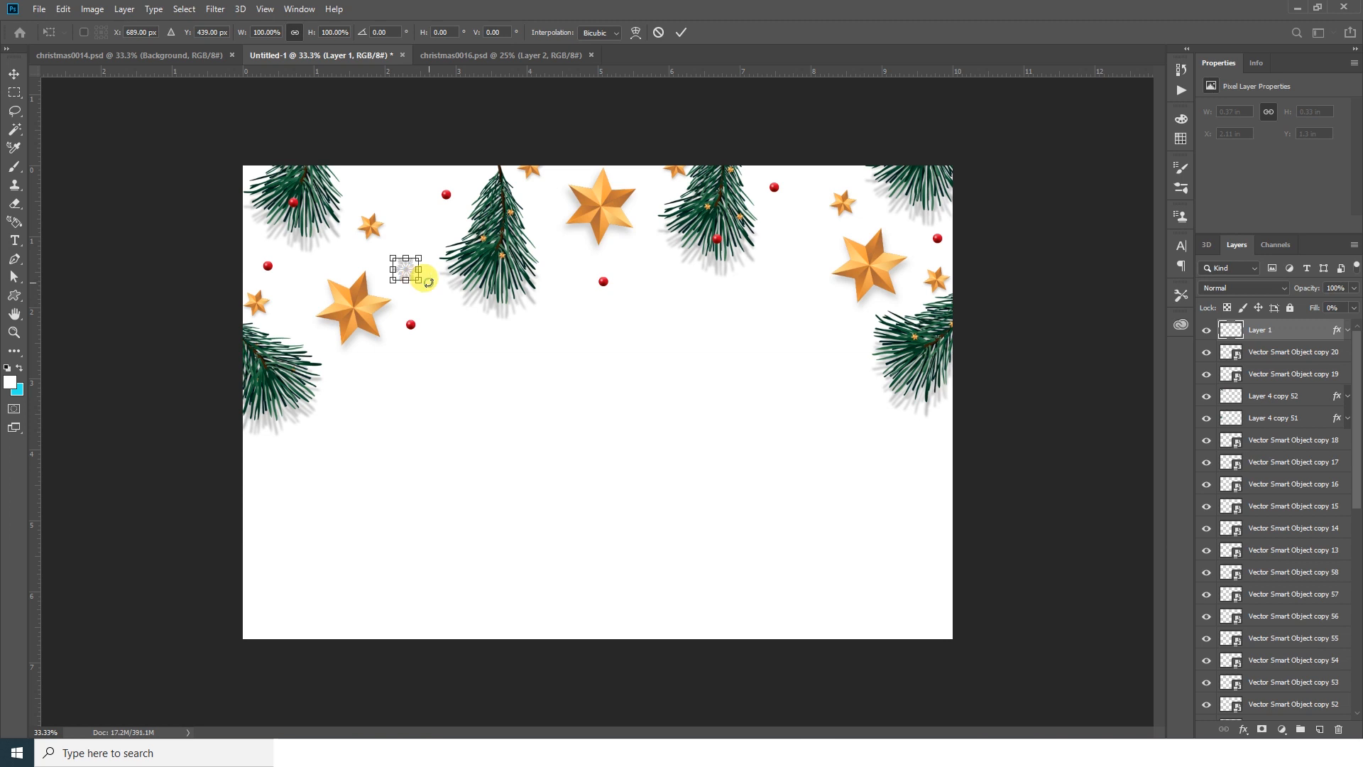
left_click_drag(419, 280, 401, 268)
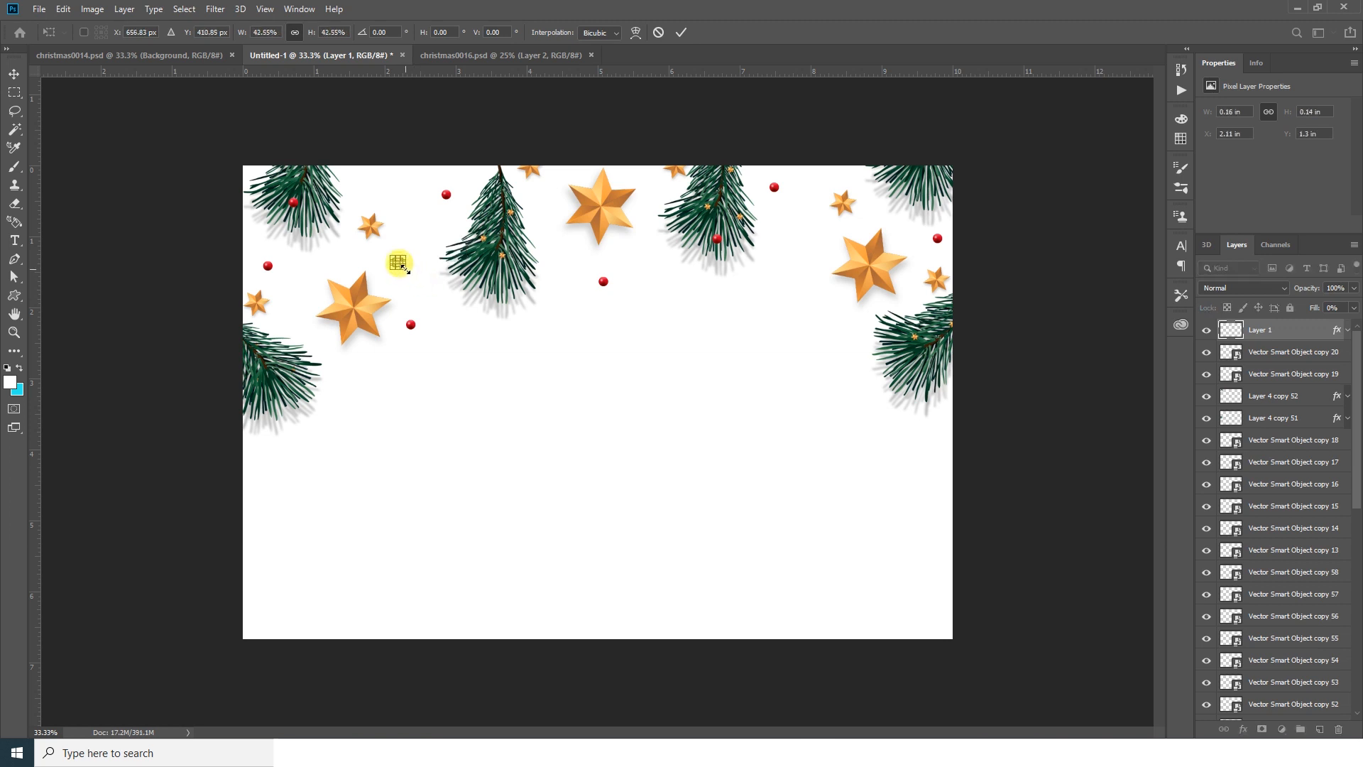
key("Return")
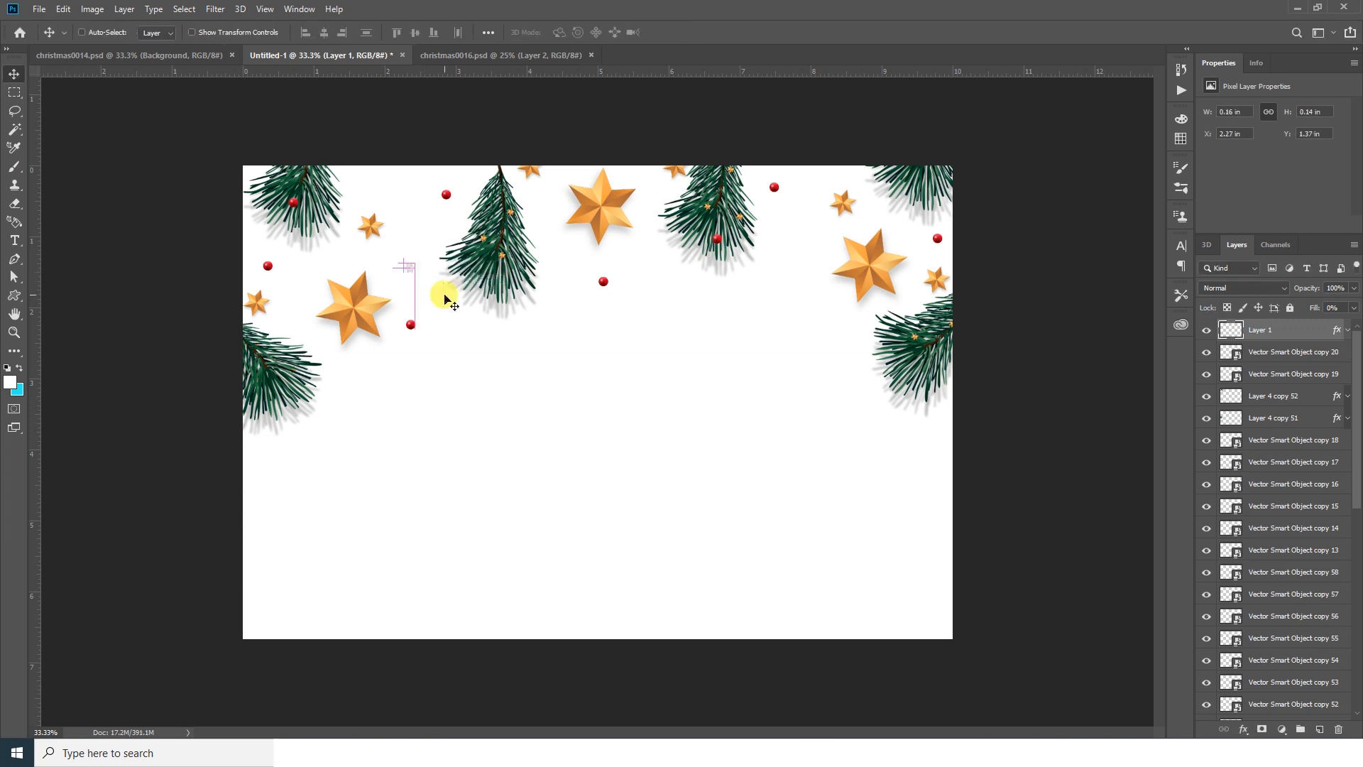
left_click_drag(421, 276, 926, 249)
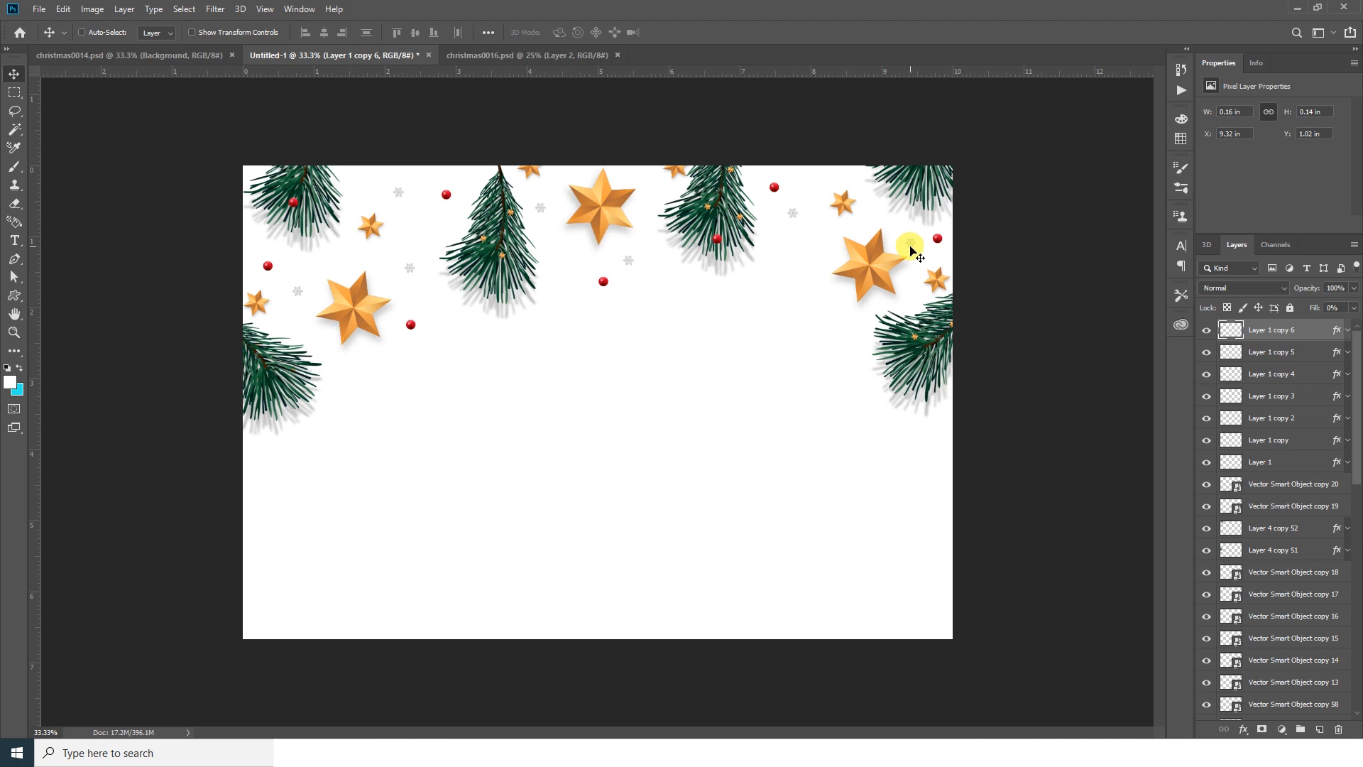
Step: Copy a tiny red dot from christmas0016.psd into Untitled-1 at about 0.043 in wide and place three across the top border
left_click(524, 56)
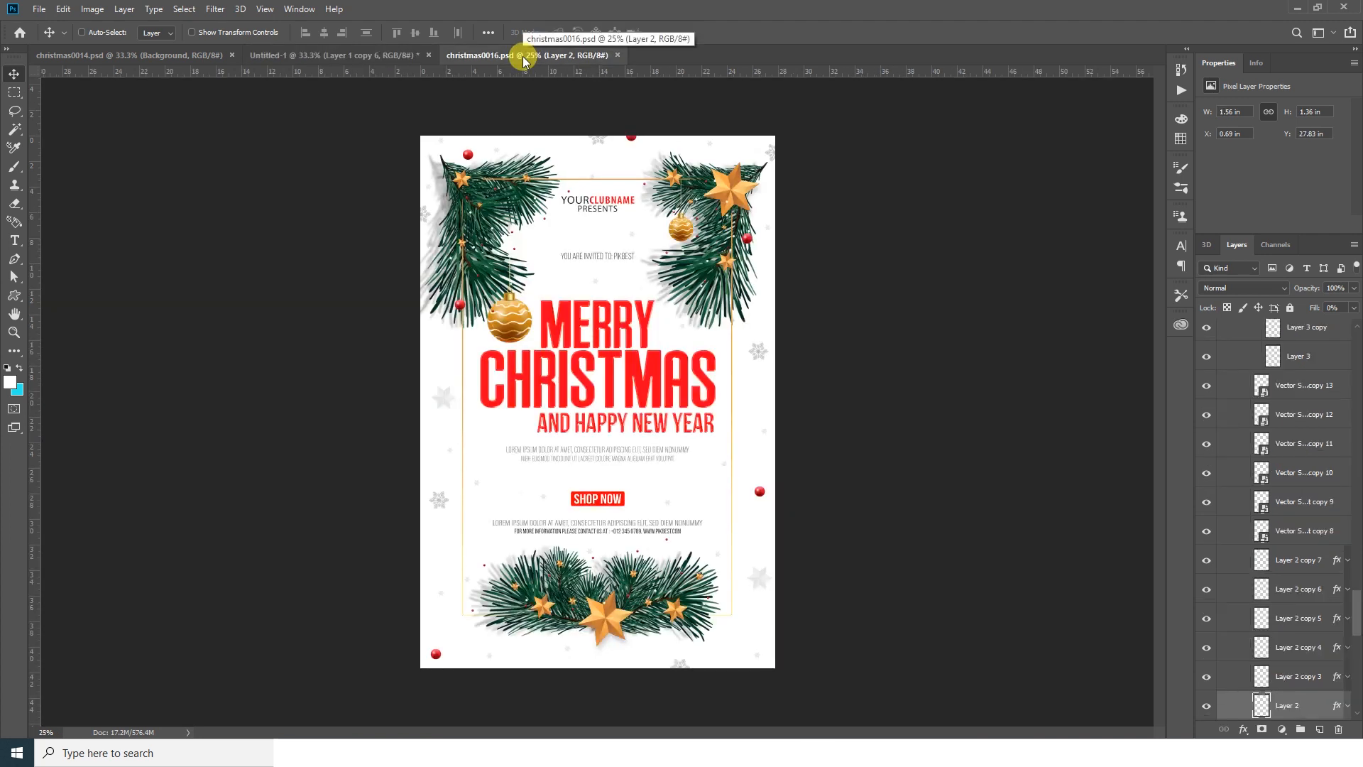
key("ctrl")
left_click(637, 553, "ctrl")
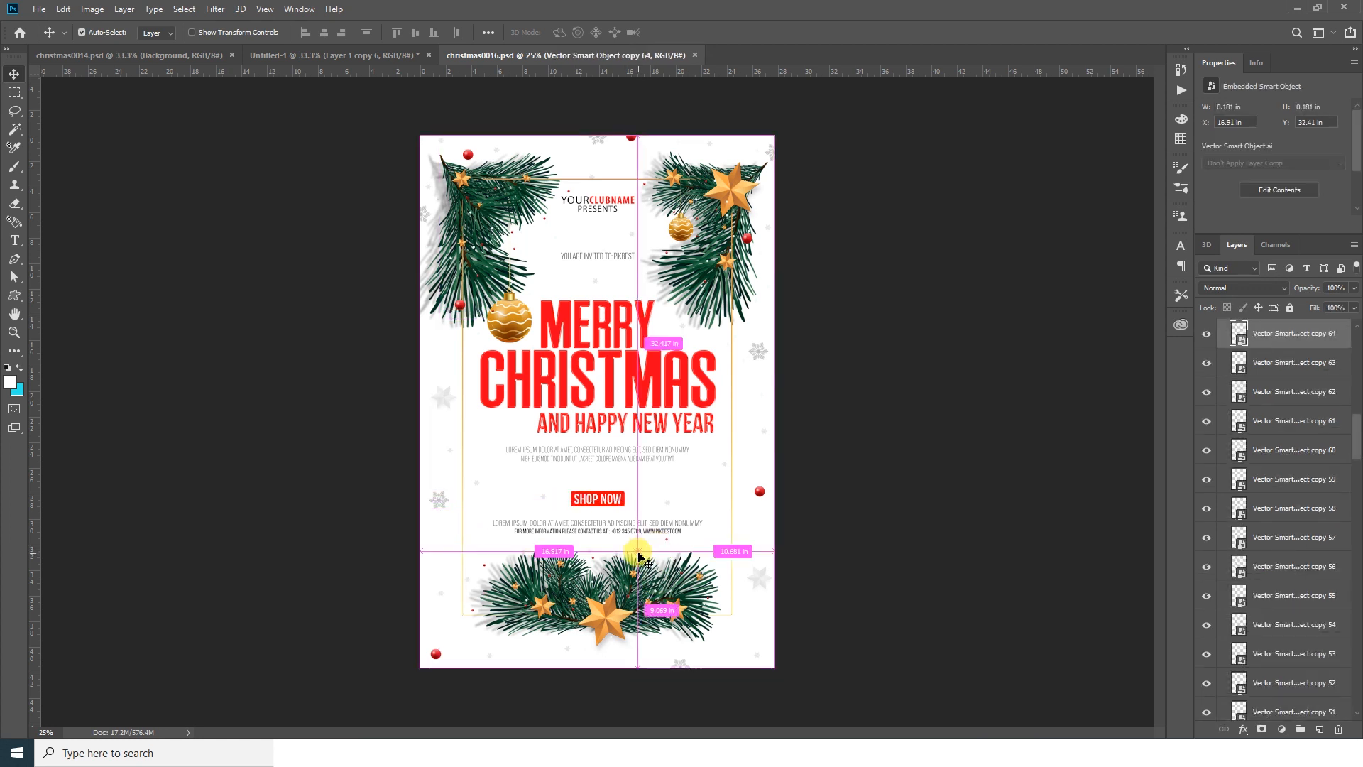
left_click(658, 554, "ctrl")
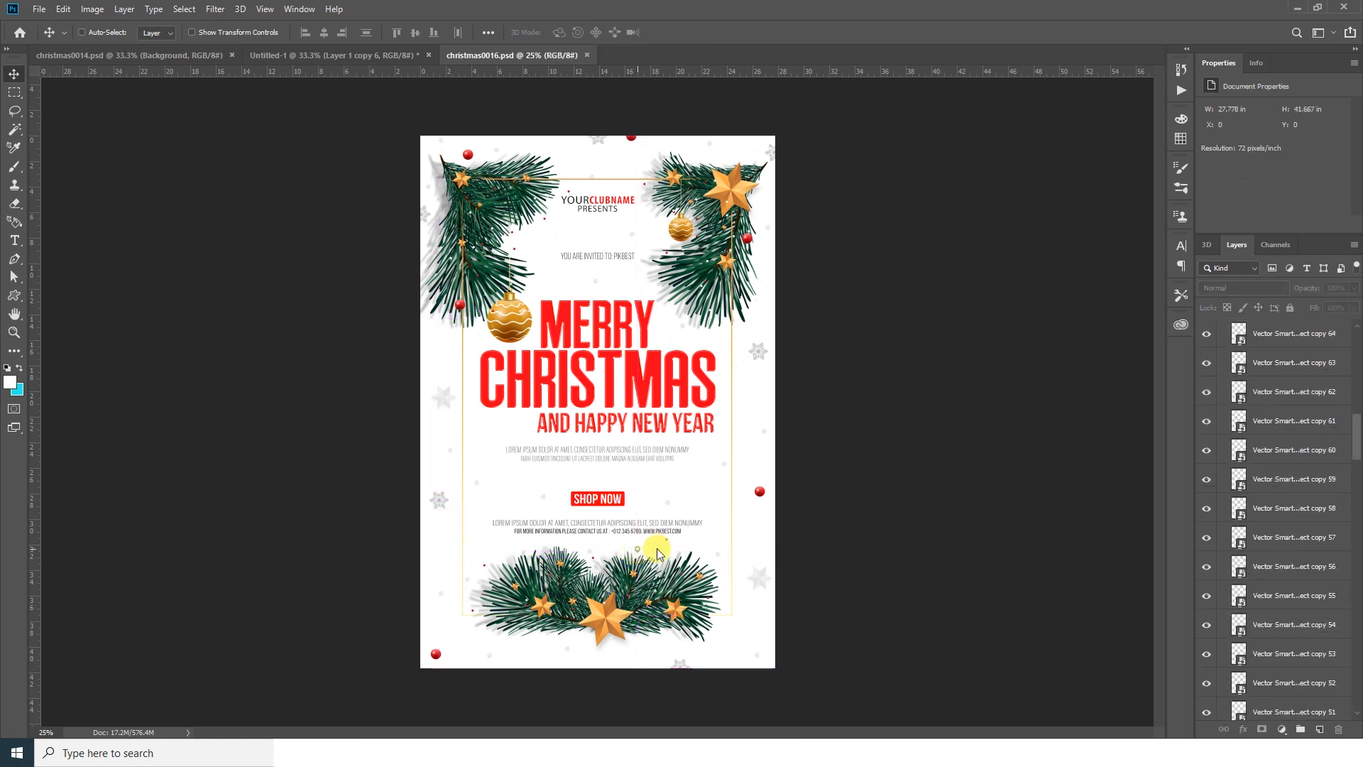
left_click(658, 554)
key("Return")
right_click(640, 557)
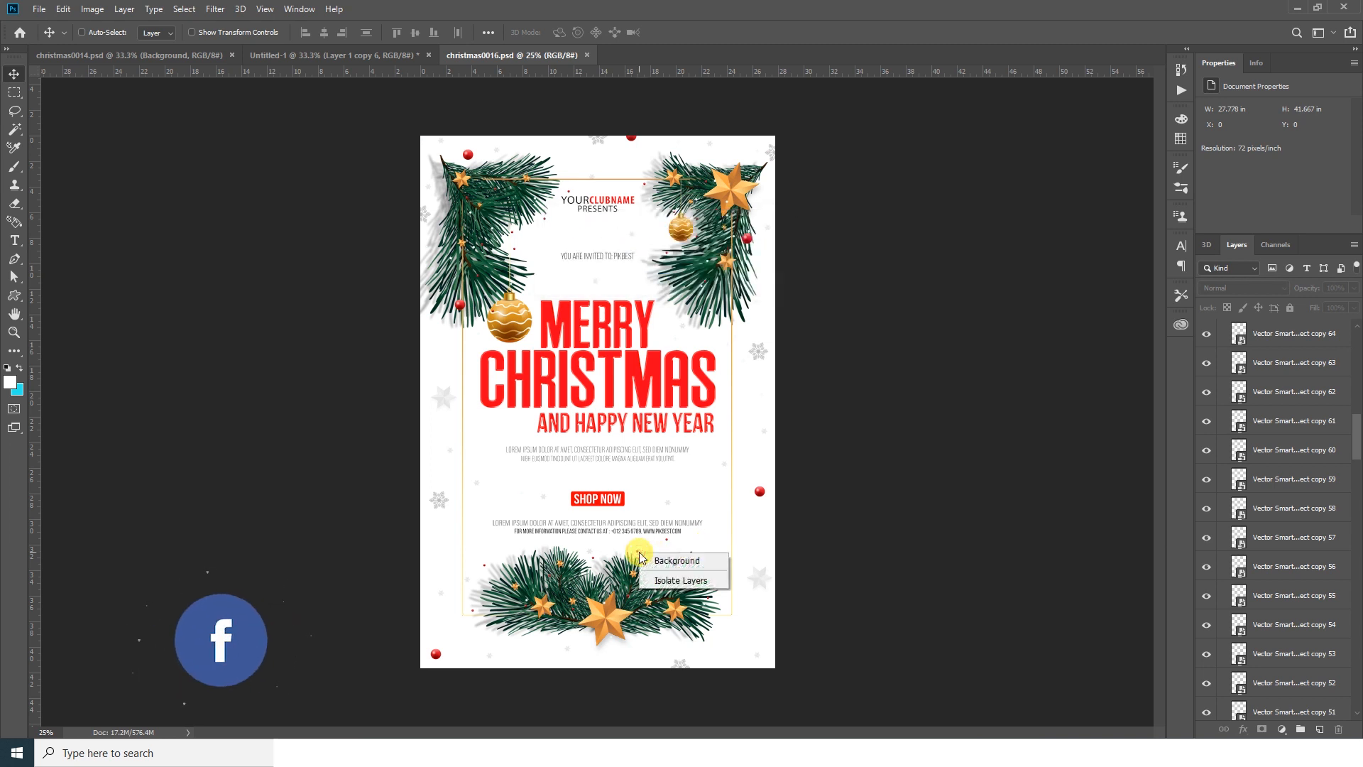
right_click(637, 553)
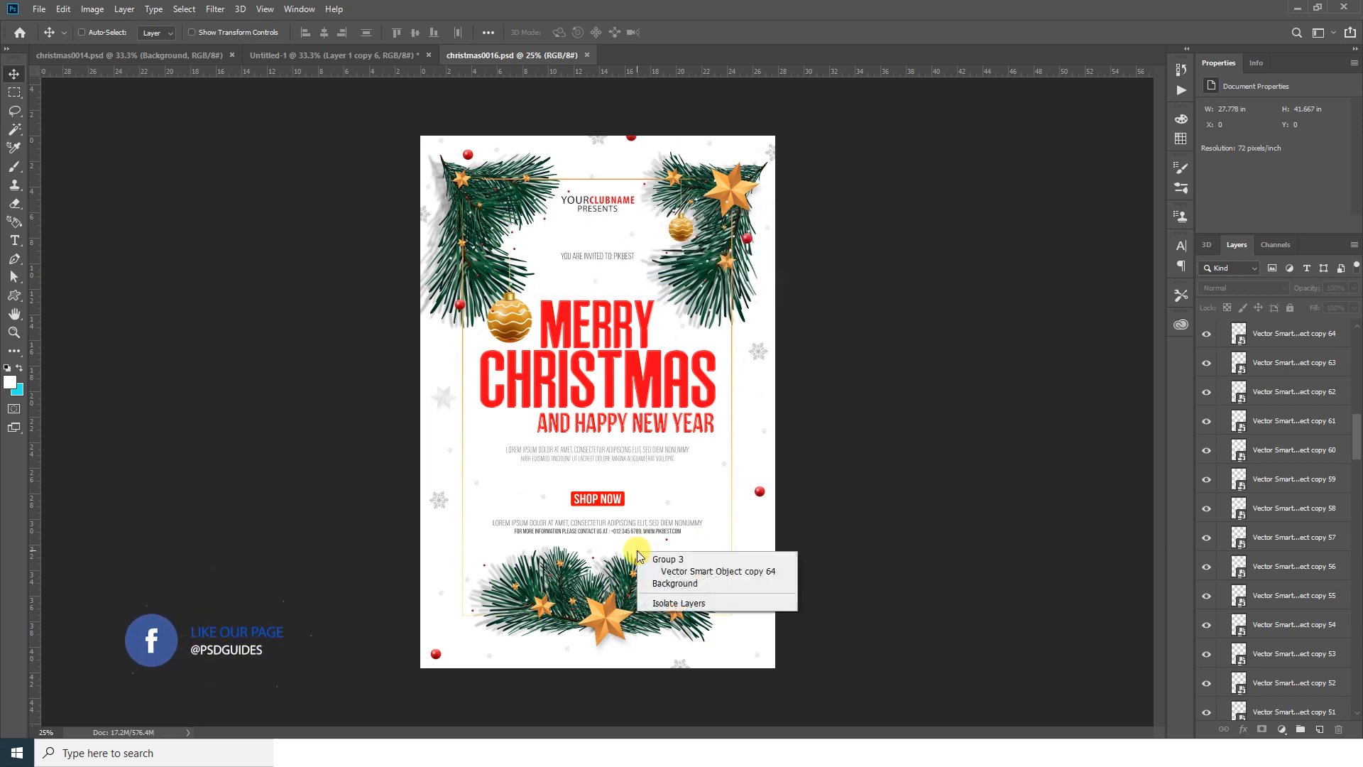
left_click(675, 571)
left_click_drag(706, 539, 343, 268)
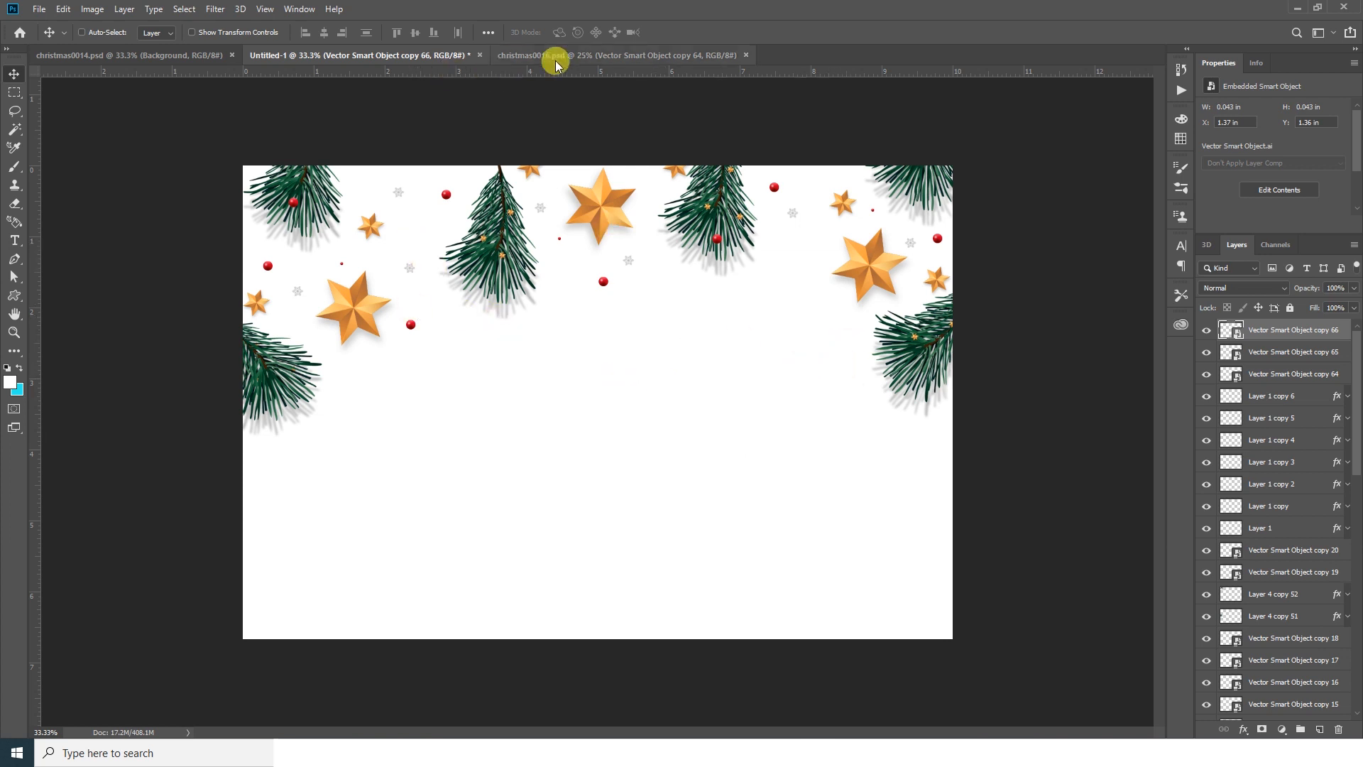
Step: Copy the gold hanging ornament from christmas0016.psd into Untitled-1 and place a second one beside the right large star
left_click(584, 57)
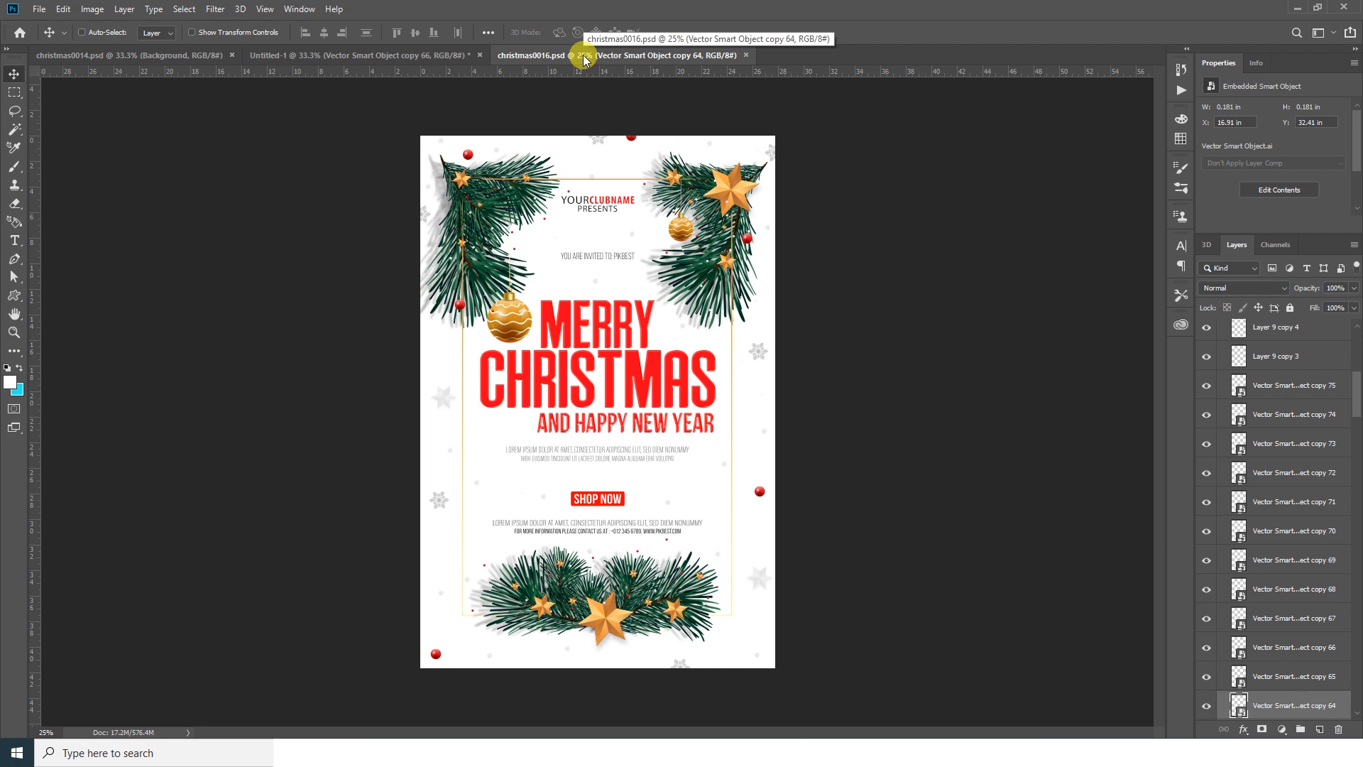
left_click_drag(509, 318, 445, 331)
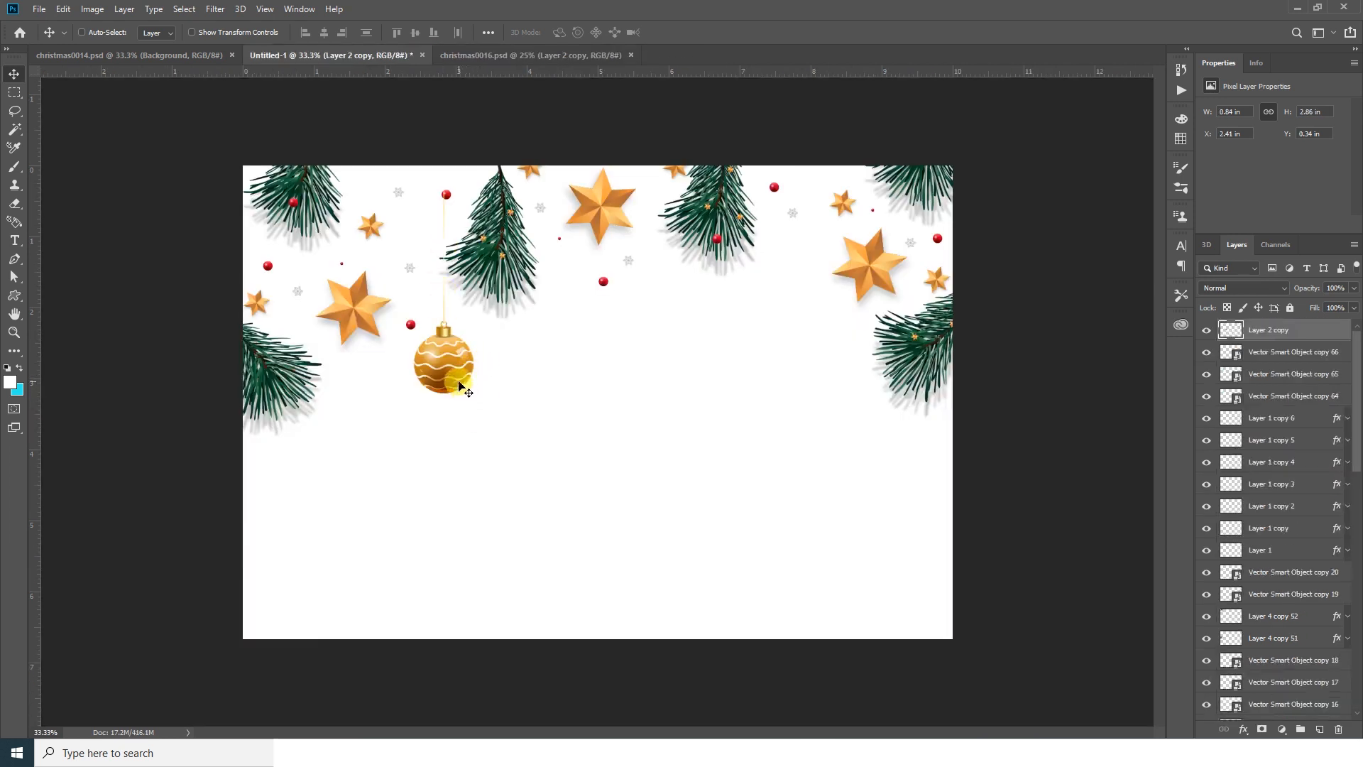
left_click_drag(458, 385, 823, 323)
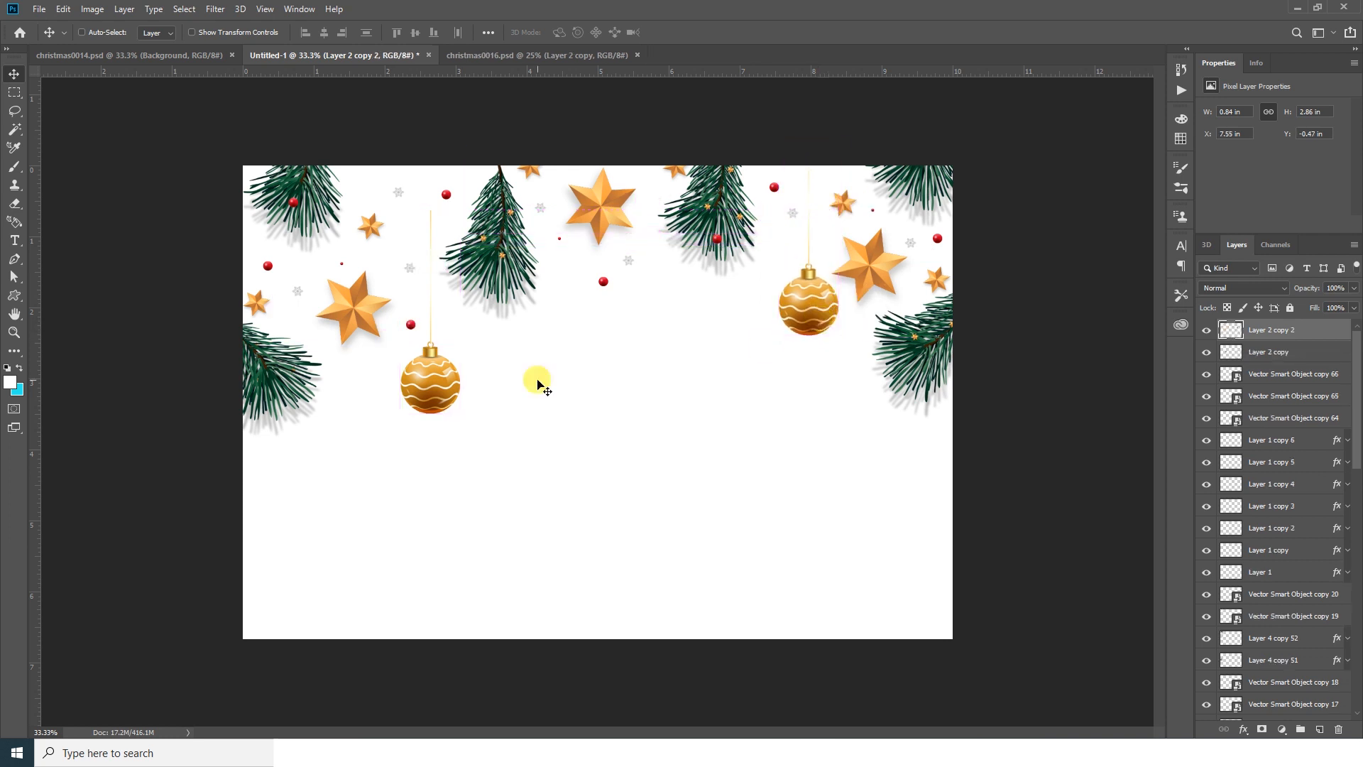
Step: Extend the left ornament's hanging string past the canvas's upper edge and shift the ornament slightly up and right
left_click(424, 393, "ctrl")
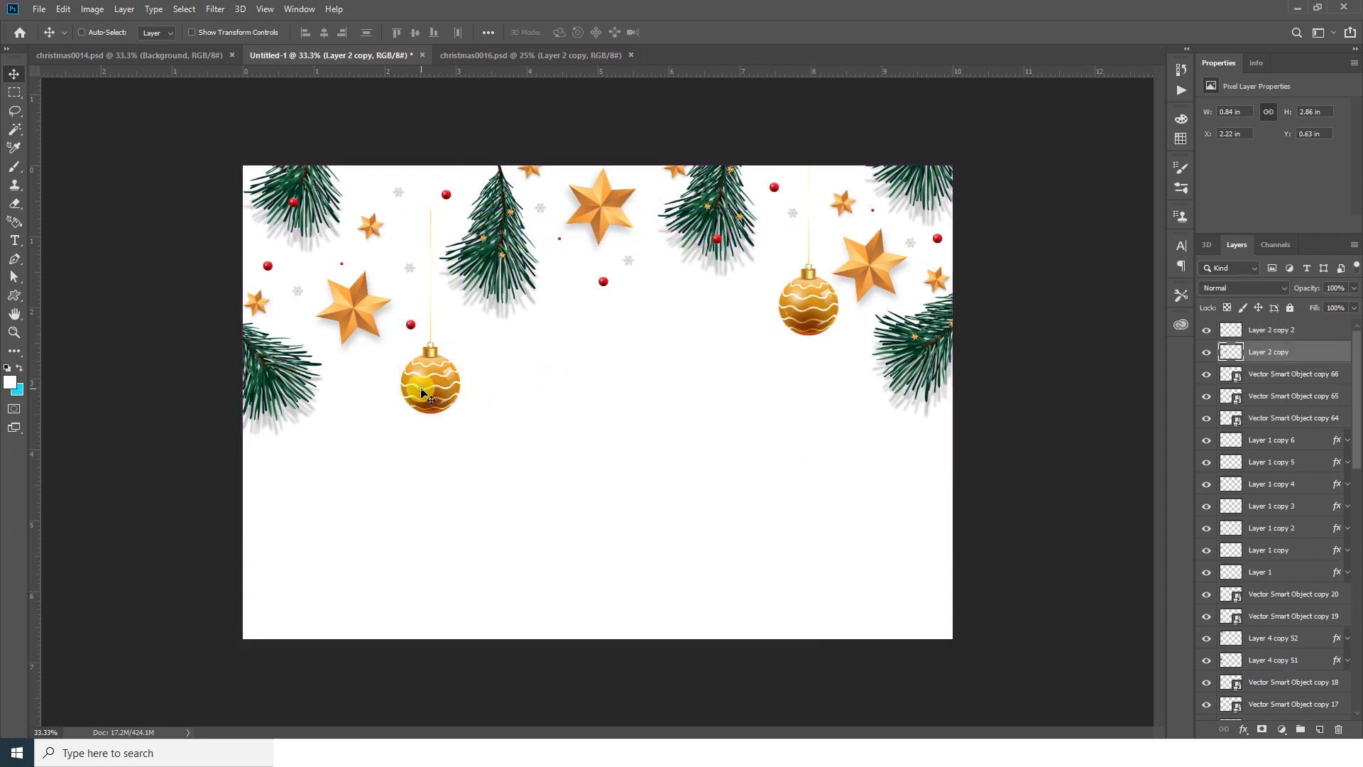
left_click_drag(421, 391, 415, 391)
key("m")
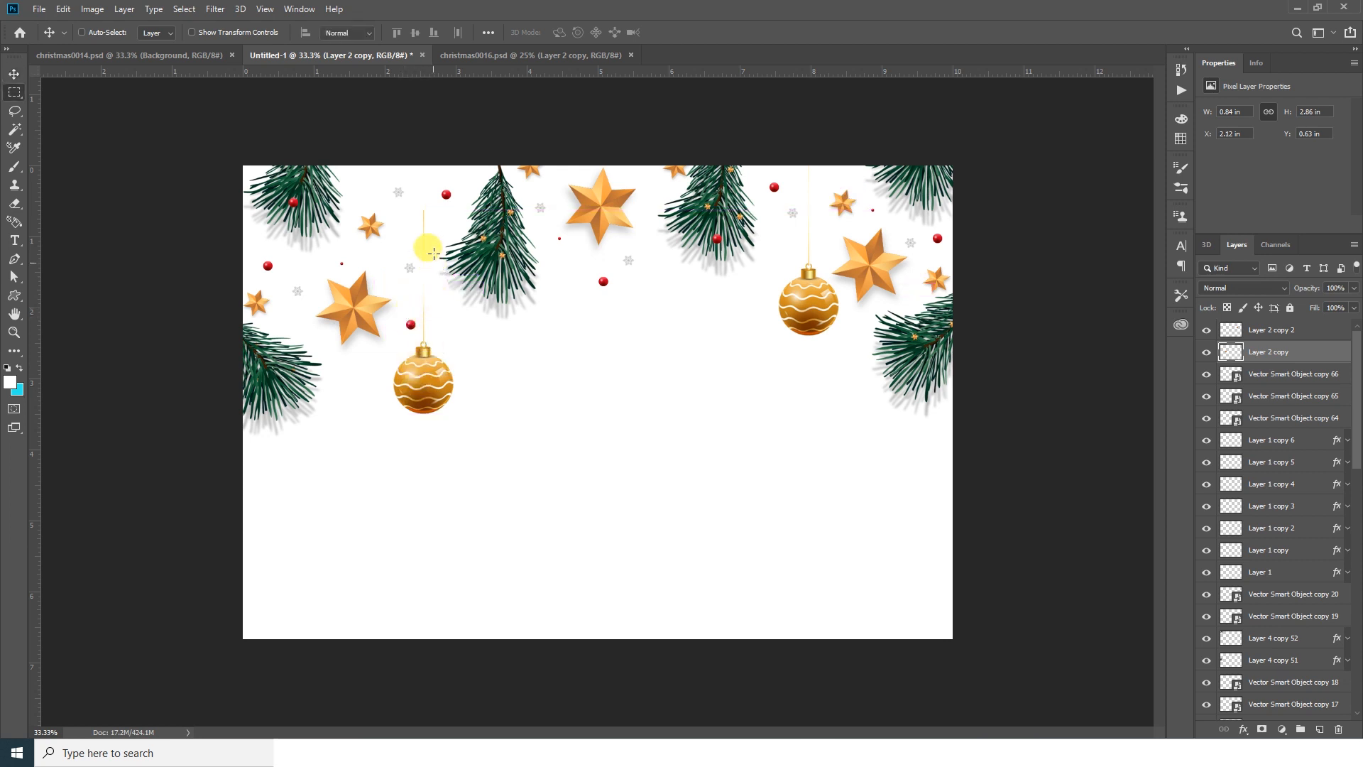
left_click_drag(407, 239, 418, 129)
key("ctrl+t")
key("Return")
key("ctrl+d")
key("v")
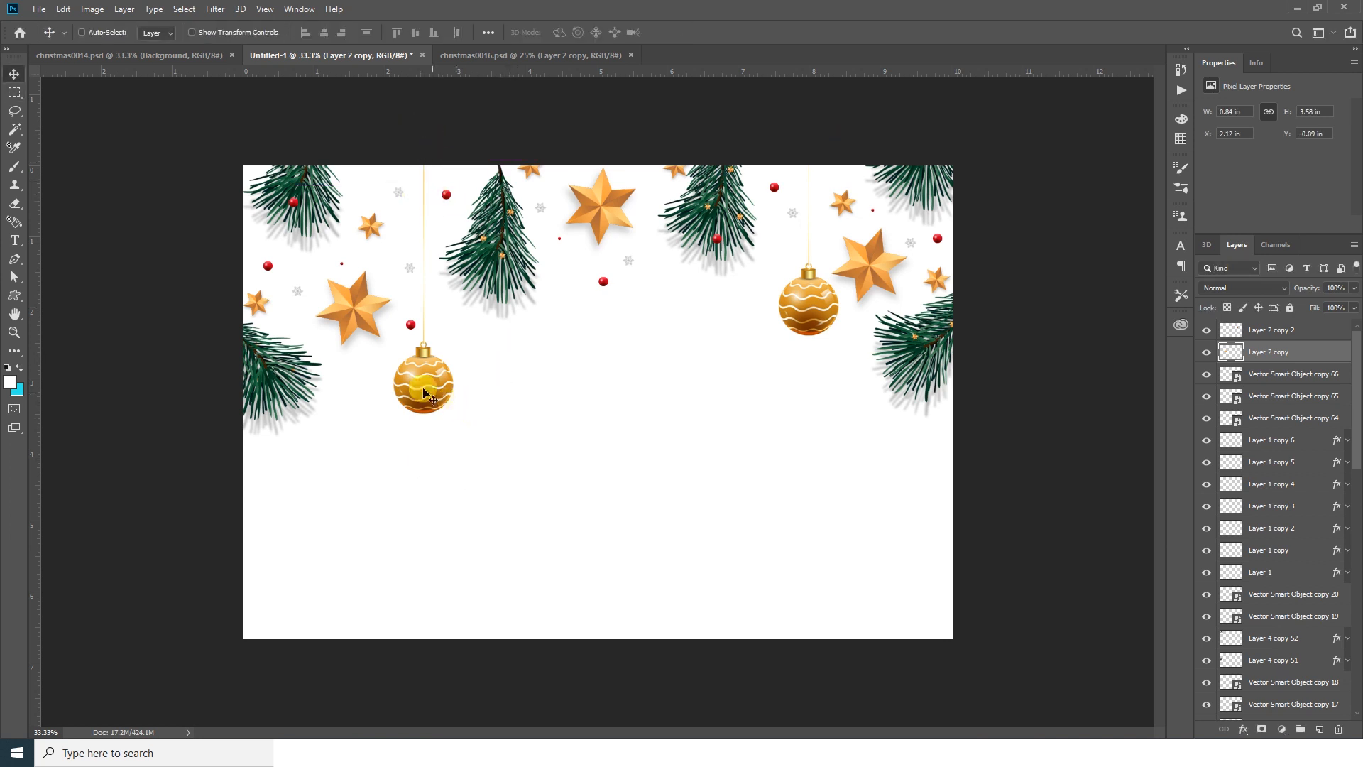
left_click_drag(424, 388, 435, 369)
Step: Scale the right ornament down to about 0.44 in wide and position it just left of the right large star
key("ctrl")
left_click(820, 319, "ctrl")
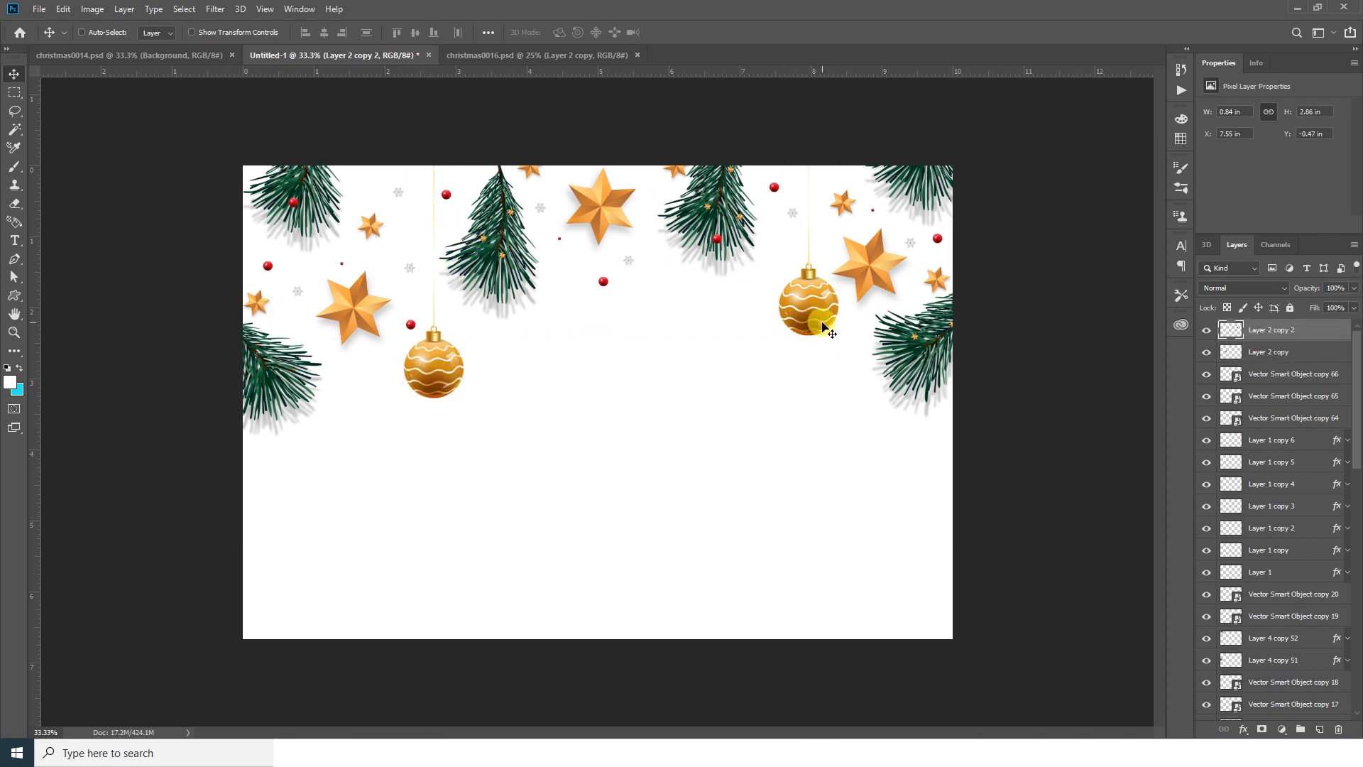
key("ctrl+t")
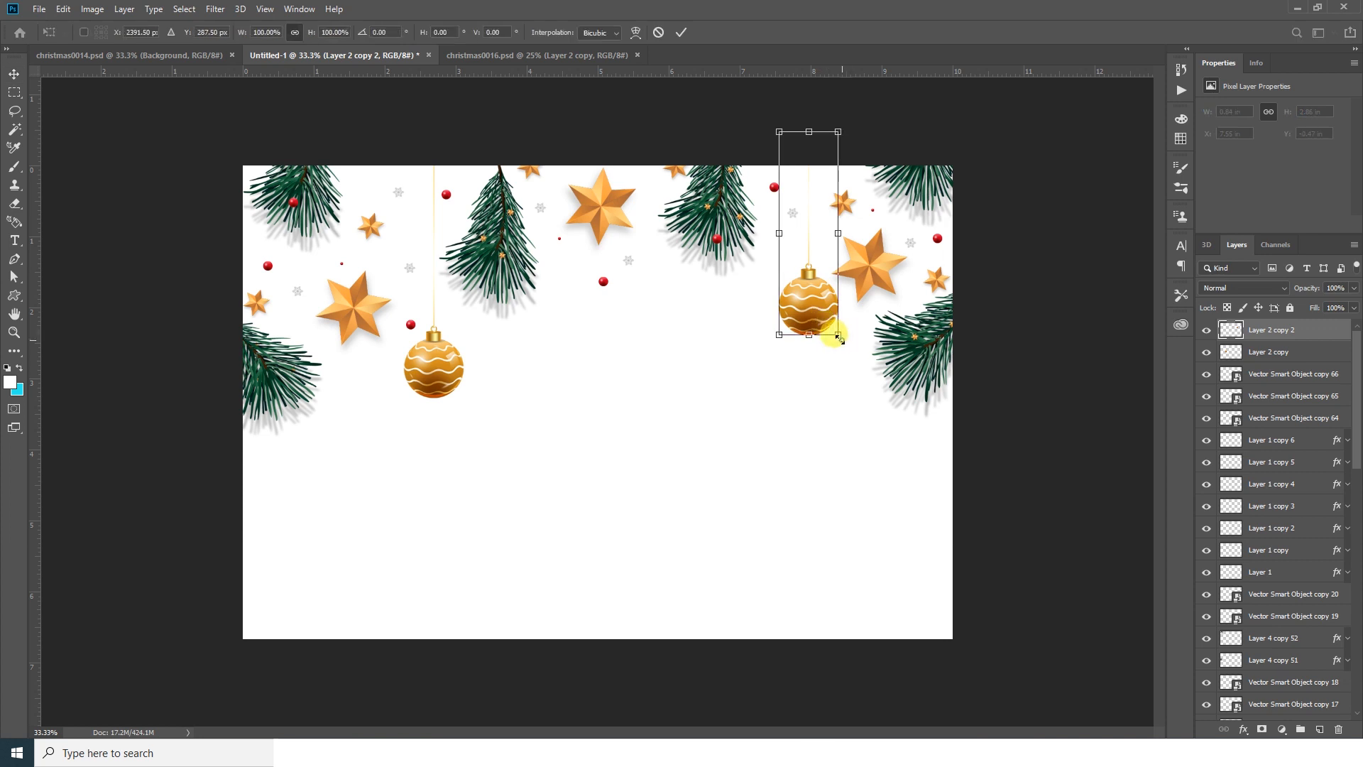
mouse_move(838, 334)
left_mouse_down()
mouse_move(800, 289)
mouse_move(870, 362)
mouse_move(854, 386)
mouse_move(862, 336)
left_mouse_up()
key("Return")
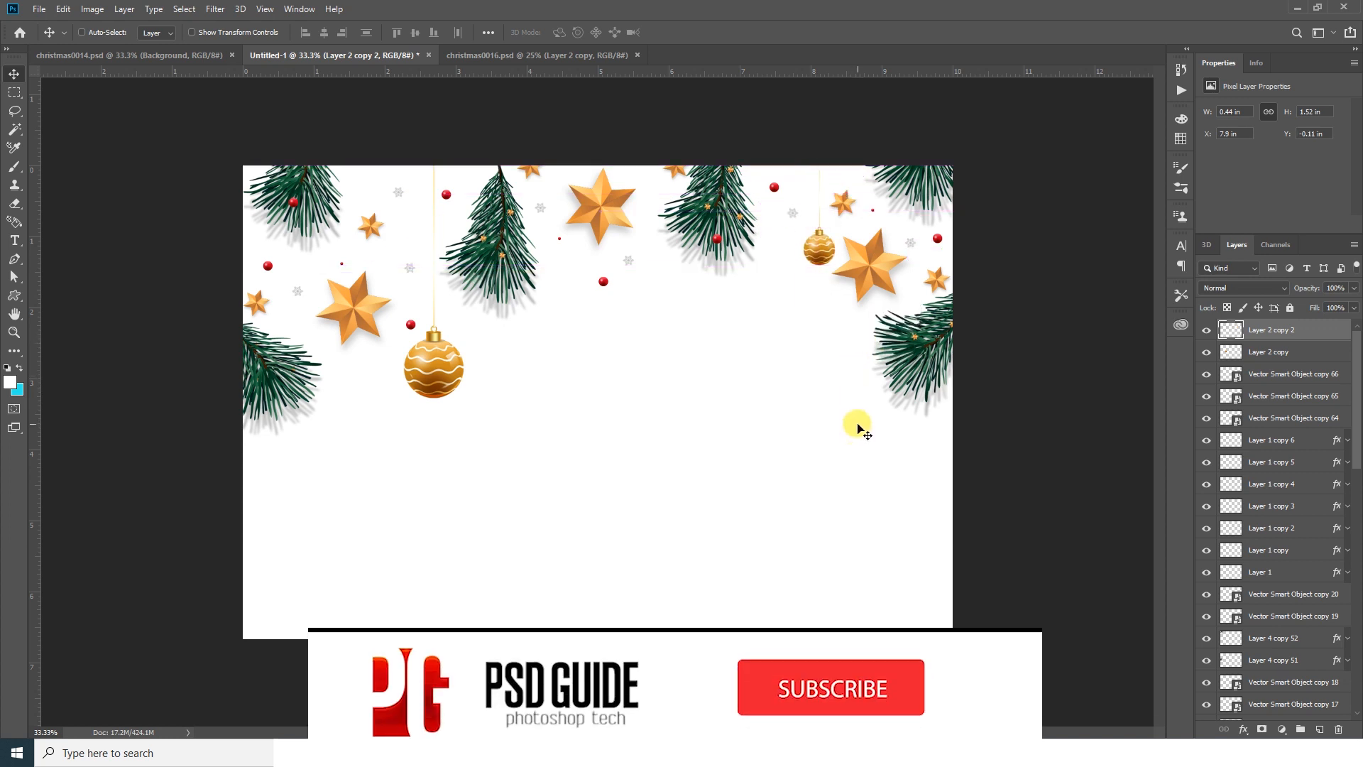
left_click_drag(856, 421, 854, 418)
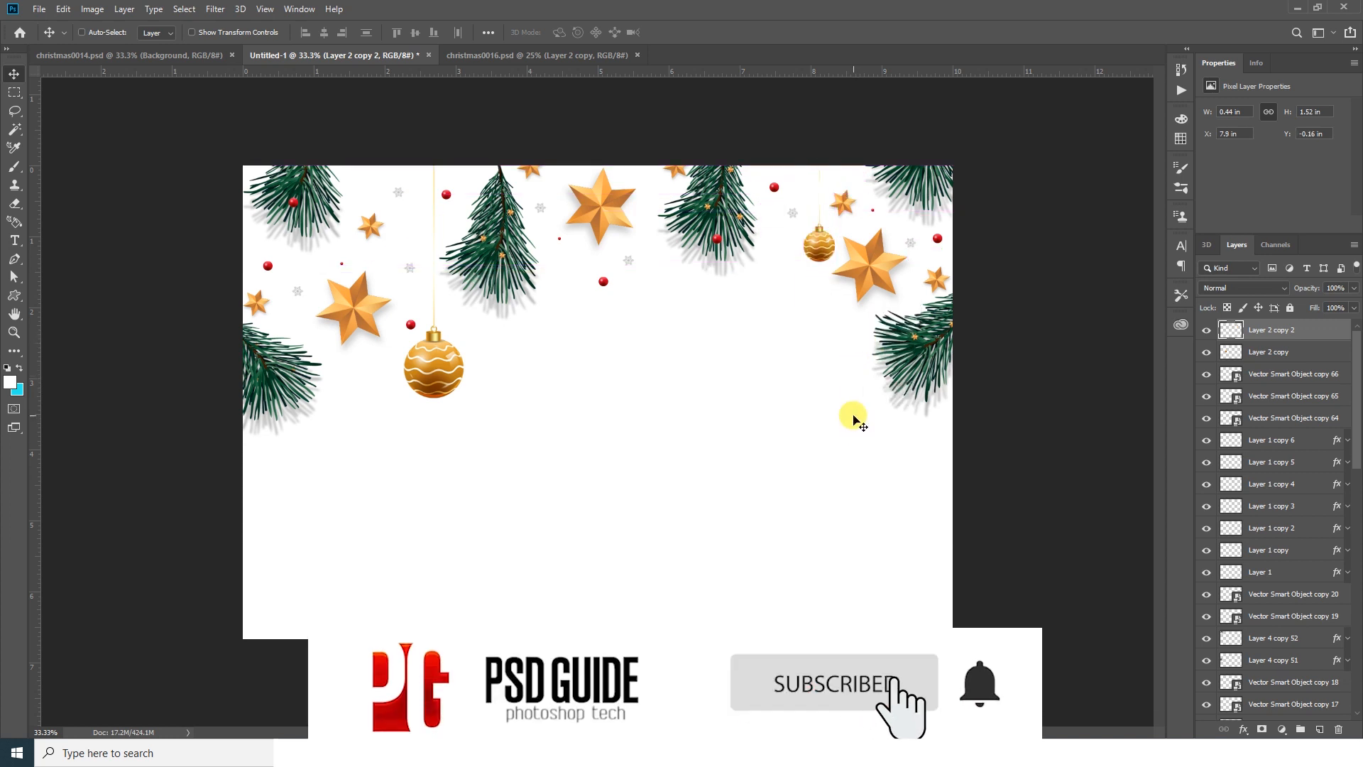
key("Left")
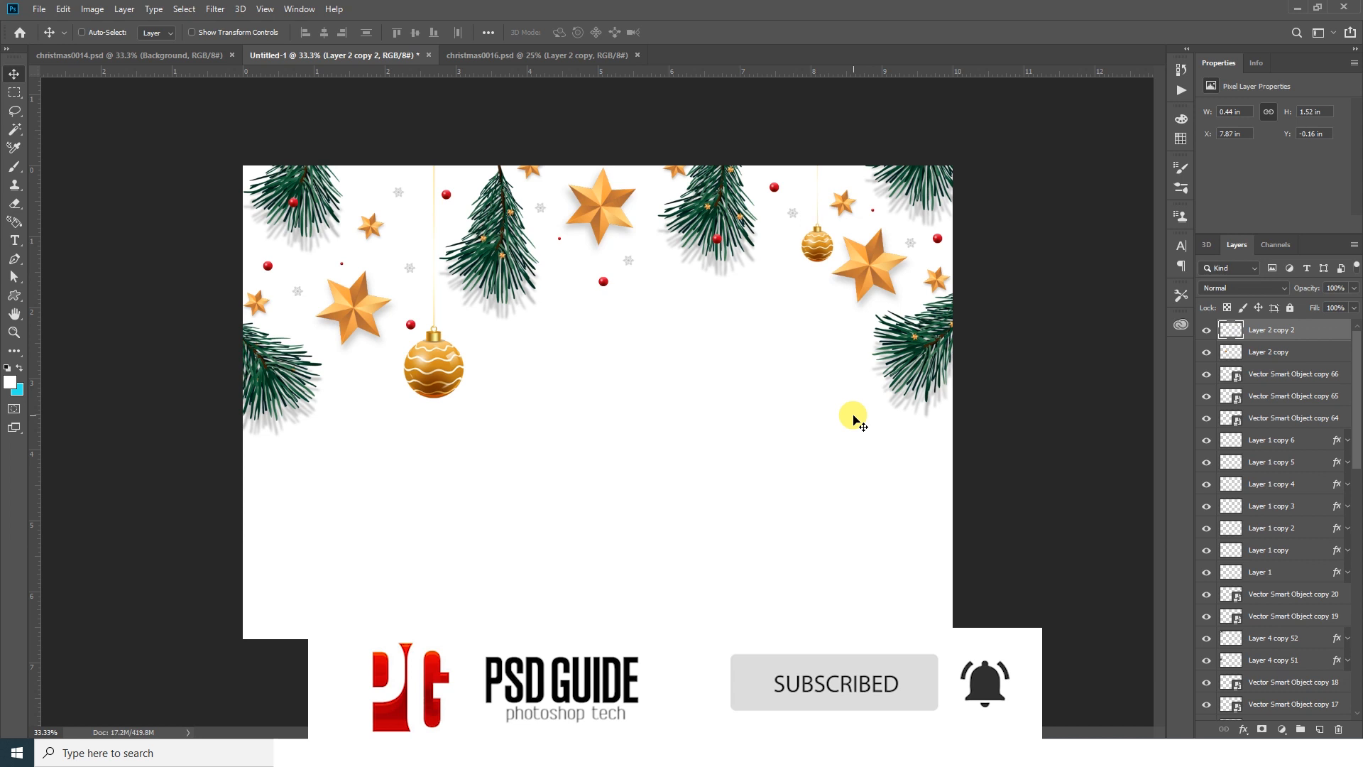
key("Left")
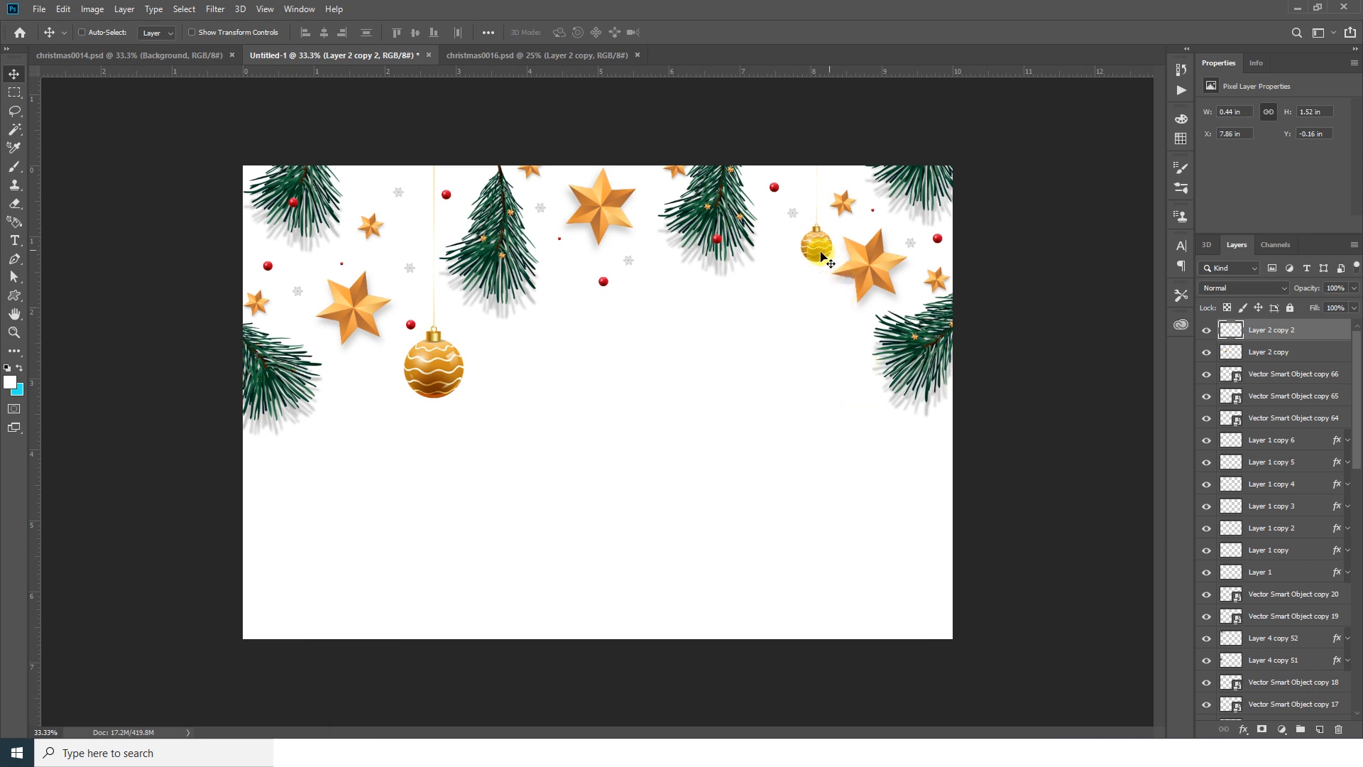
left_click_drag(823, 257, 687, 311)
key("Delete")
Step: Scale the left ornament down to about 0.47 in wide
key("ctrl")
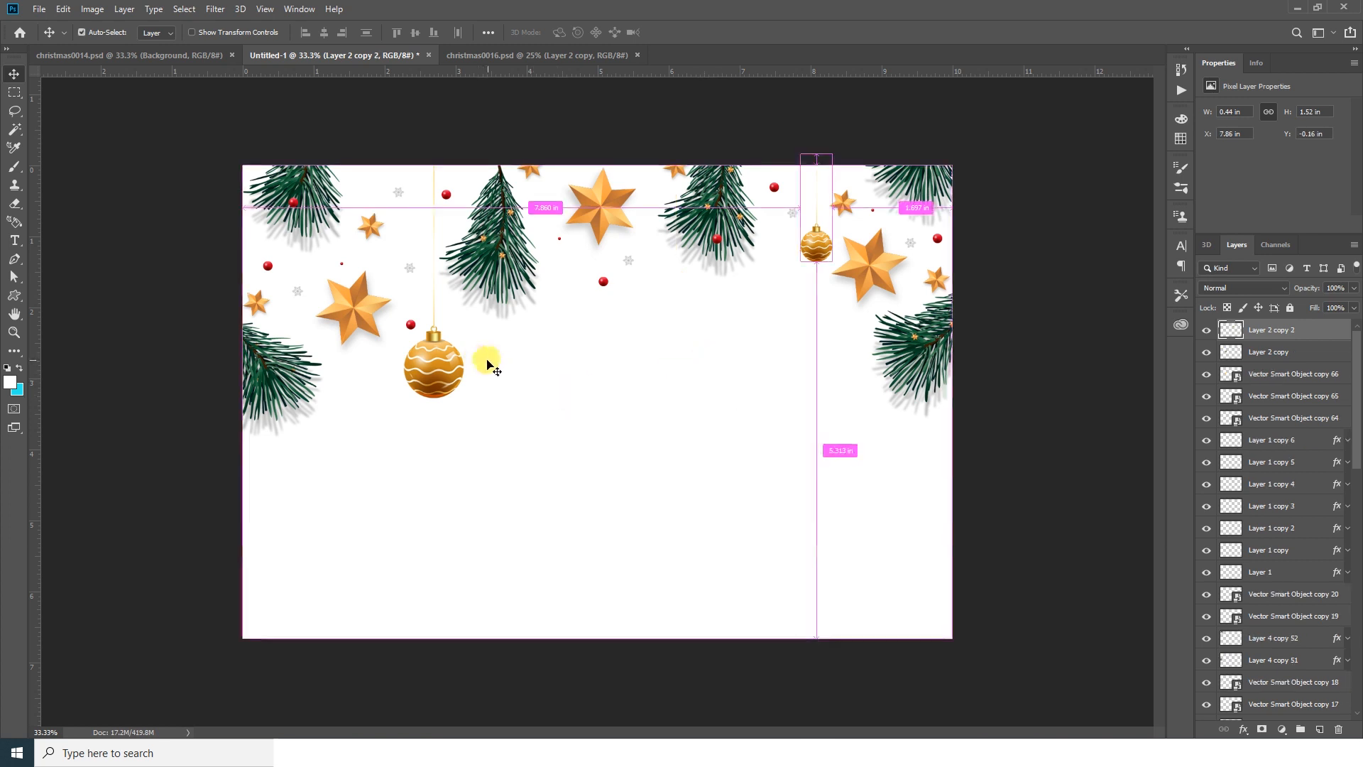
left_click(443, 363, "ctrl")
key("ctrl+t")
left_click_drag(462, 397, 426, 370)
key("Return")
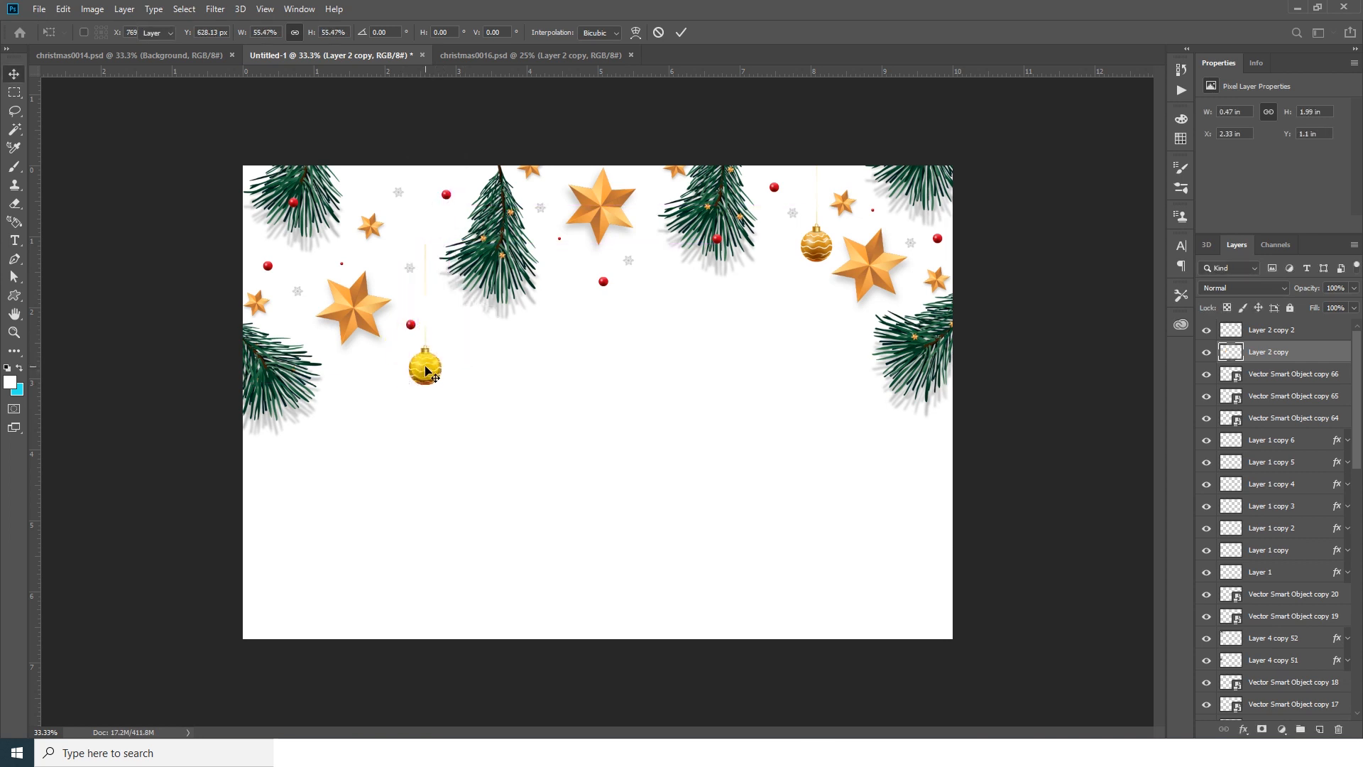
Step: Lengthen the left ornament's string to the canvas's upper edge and hang it between the left large star and the branch
left_click_drag(413, 243, 419, 106)
key("ctrl+t")
key("Return")
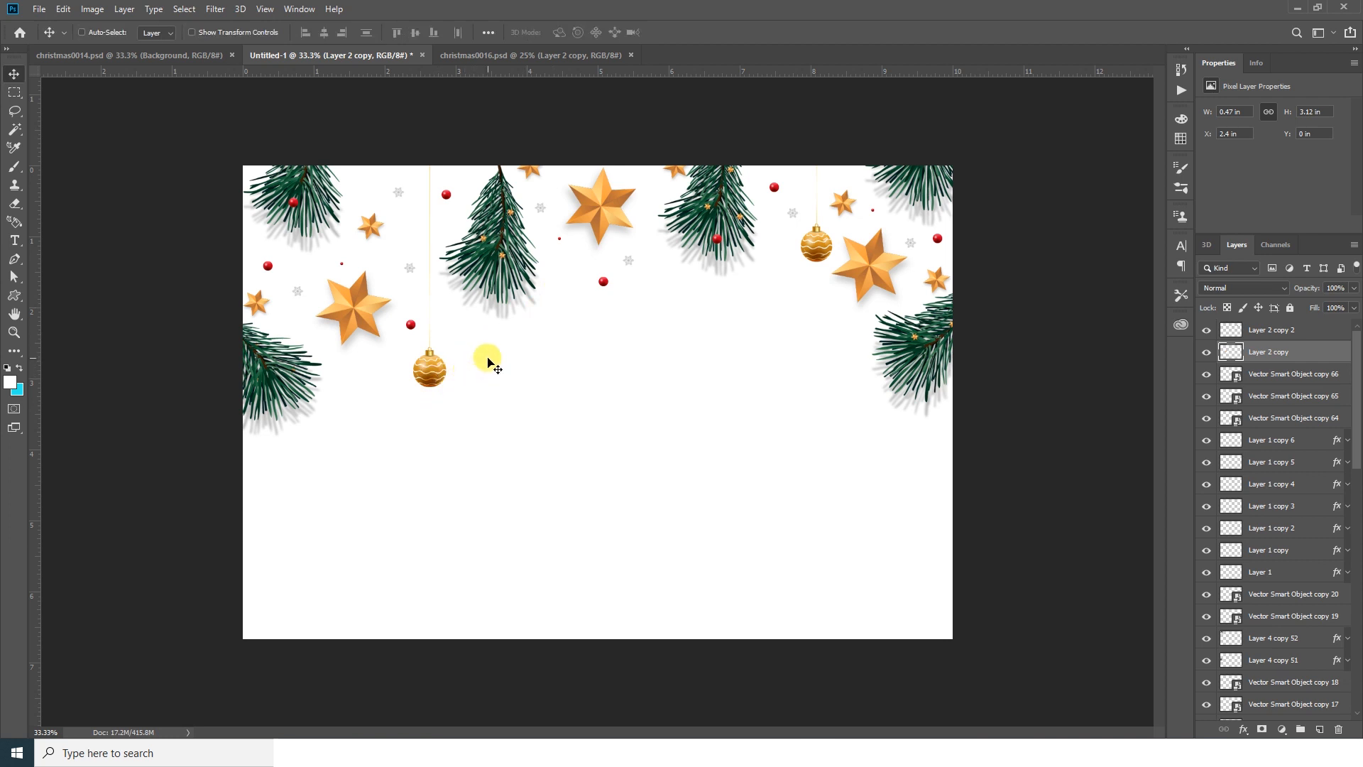
left_click_drag(471, 375, 451, 376)
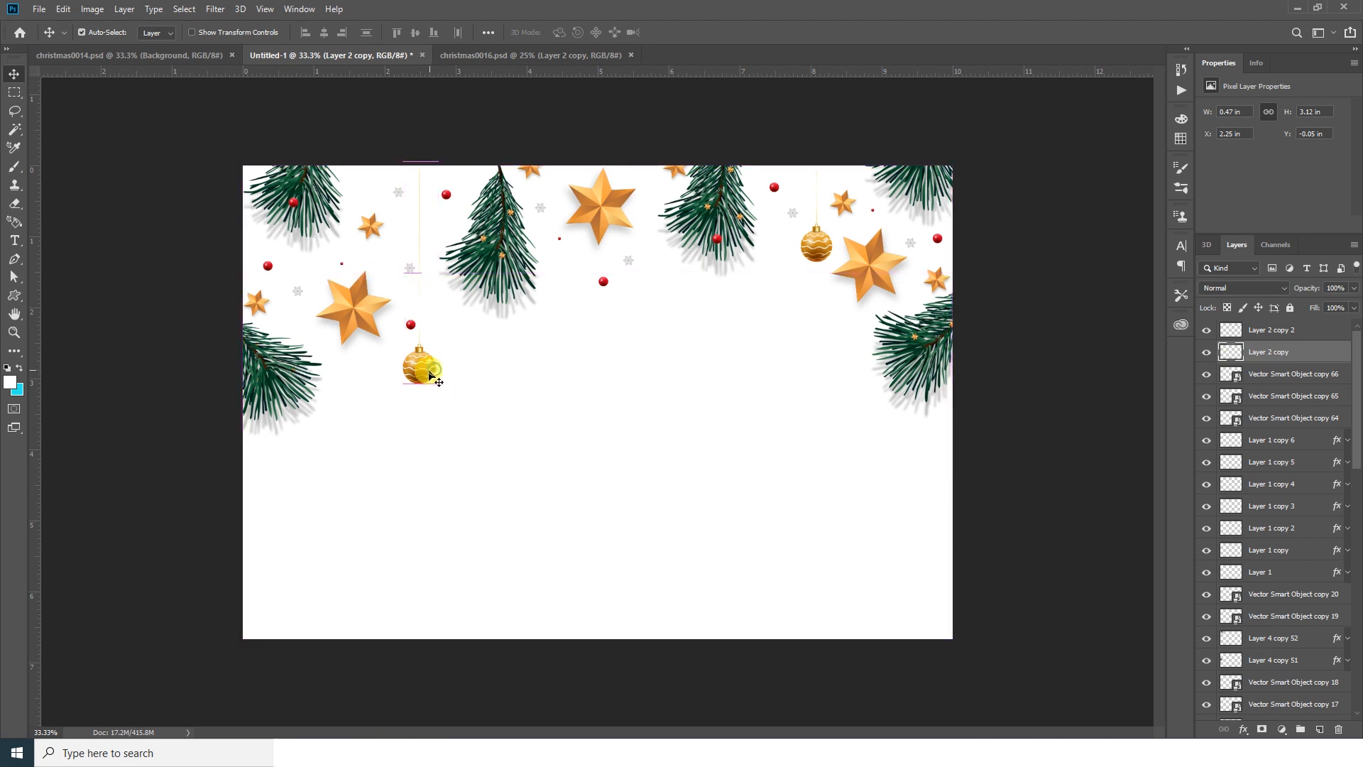
left_click_drag(448, 381, 436, 343)
left_click_drag(433, 398, 442, 426)
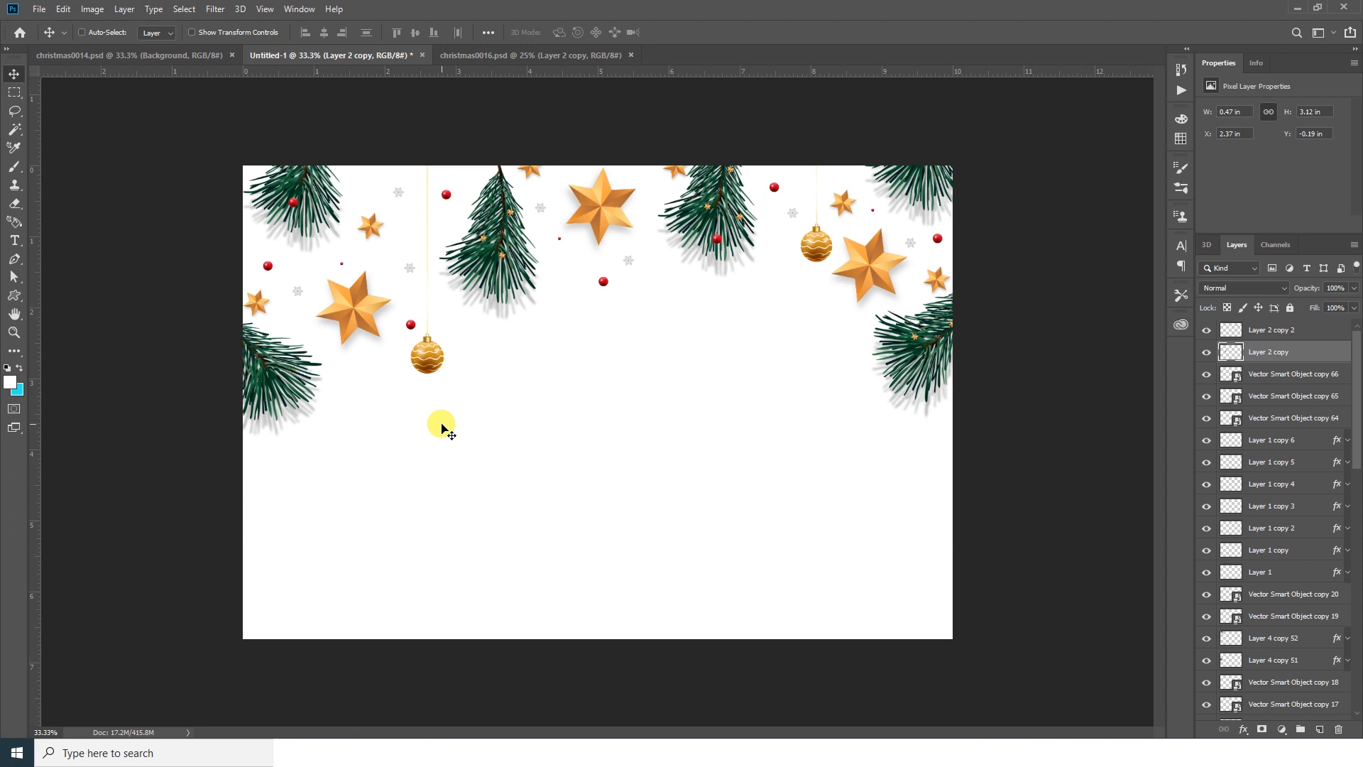
Step: Select the topmost layer, Layer 2 copy 2, and go to the lower layers in the stack
left_click(1316, 336)
scroll(1311, 358, "down", 6)
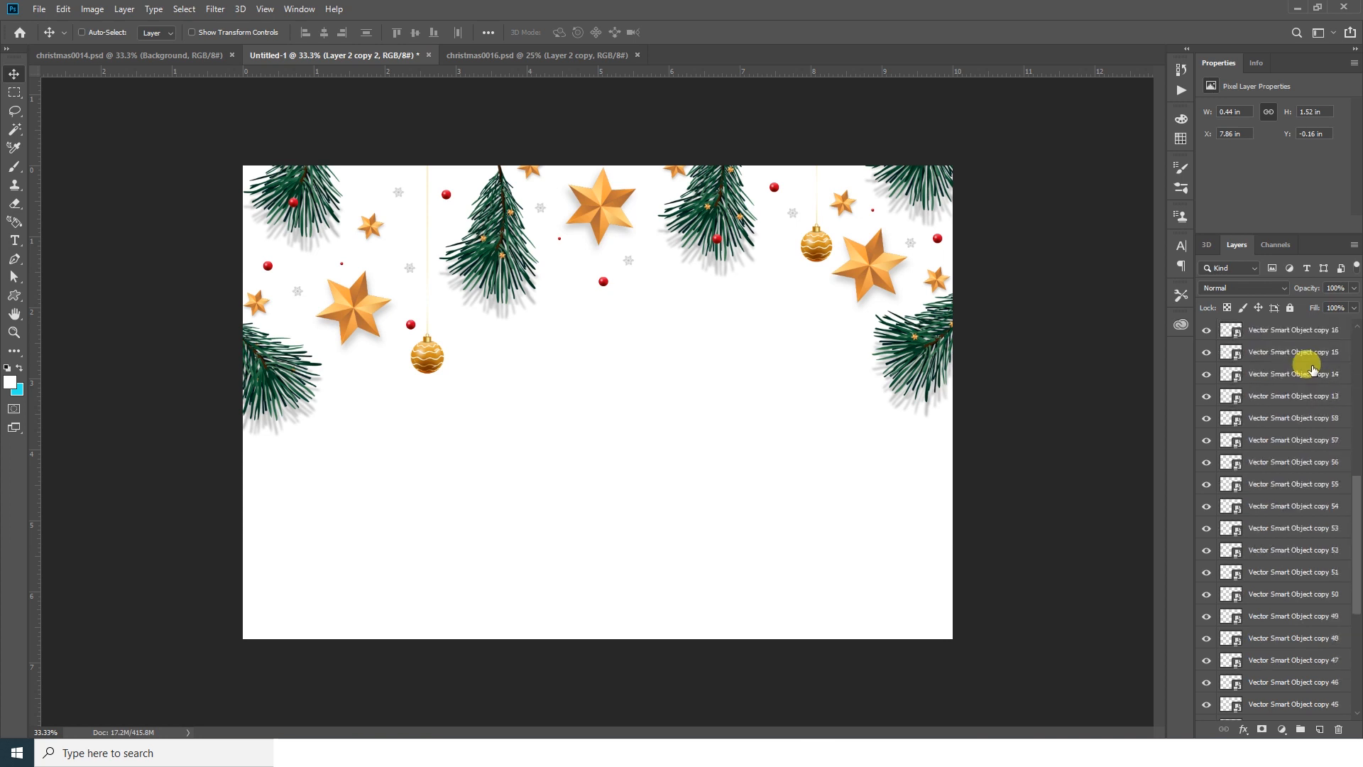